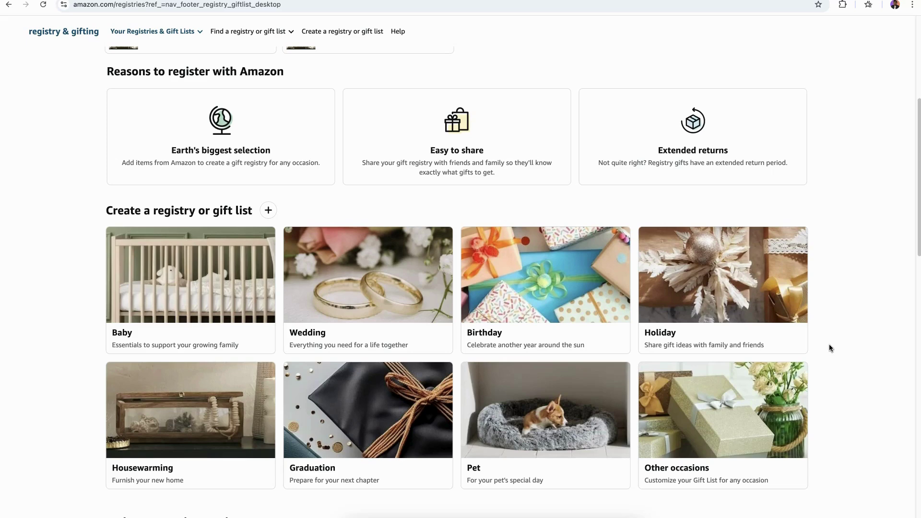
Open the Request a Gift List page from the registry landing page and view its sharing options.
scroll(829, 344, "down", 5)
scroll(528, 350, "down", 3)
left_click(414, 357)
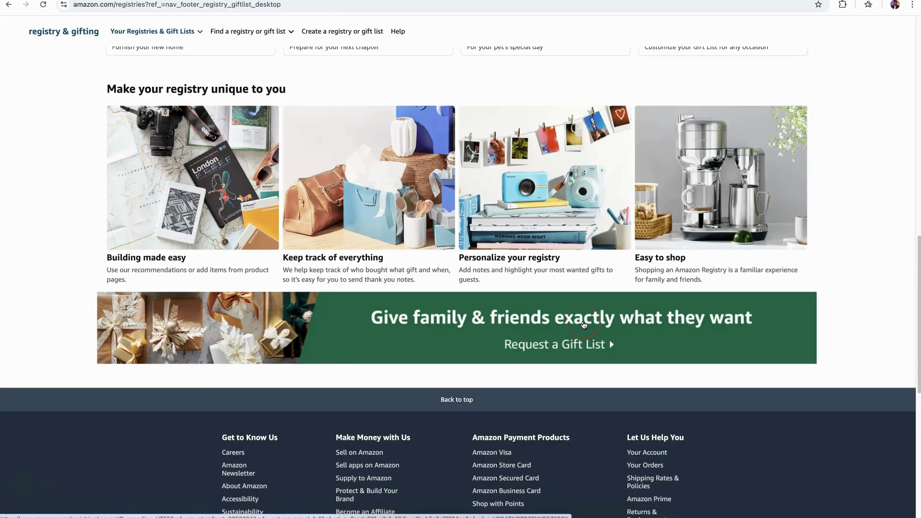
left_click(570, 324)
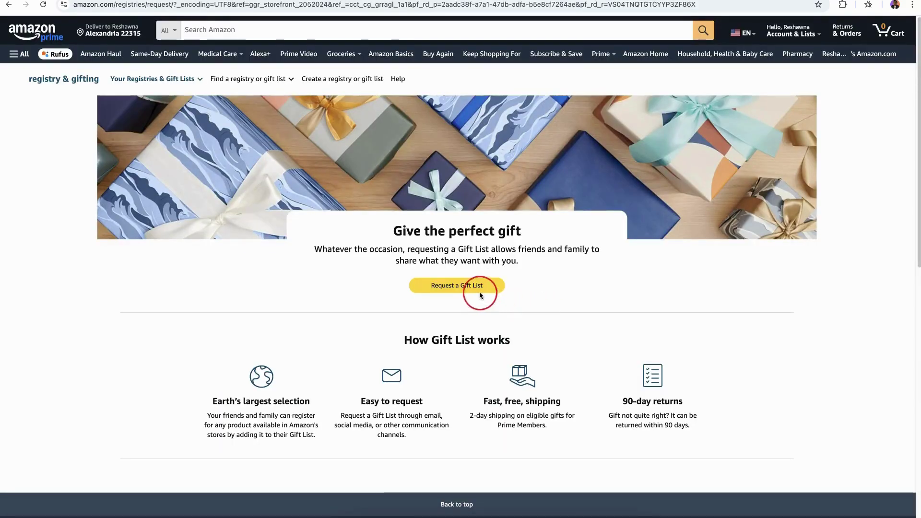
left_click(476, 288)
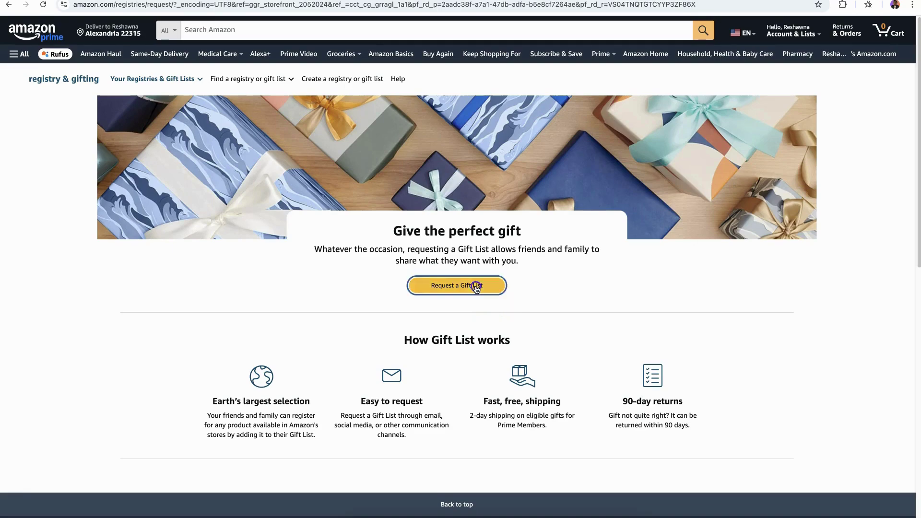
left_click(476, 287)
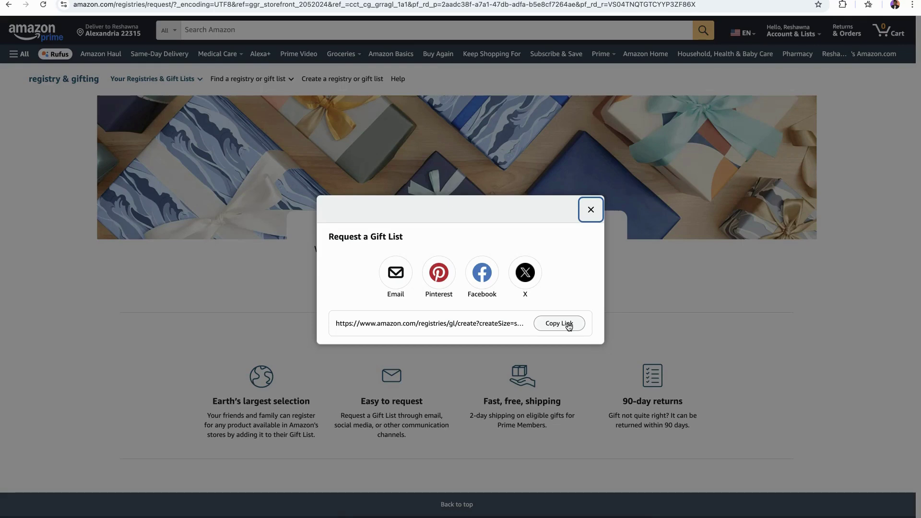
left_click(592, 211)
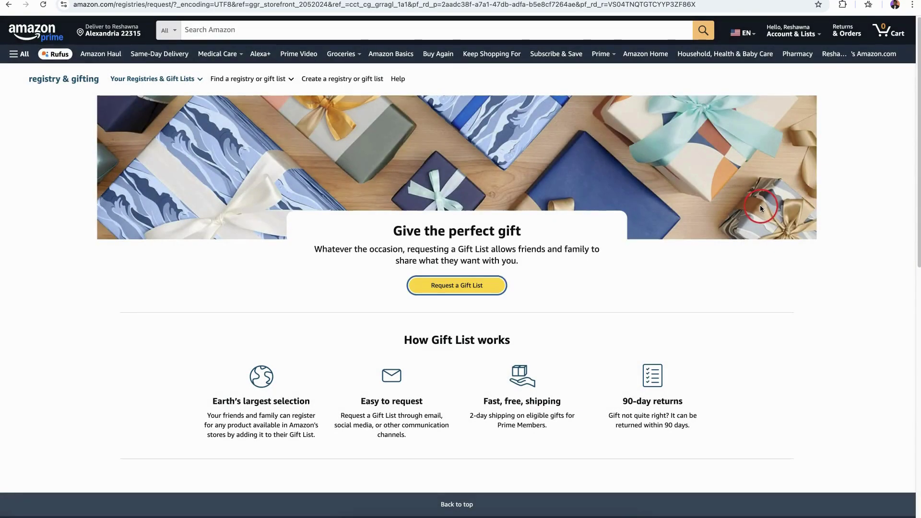
Return to the registry landing page and start creating a Housewarming gift list.
left_click(10, 5)
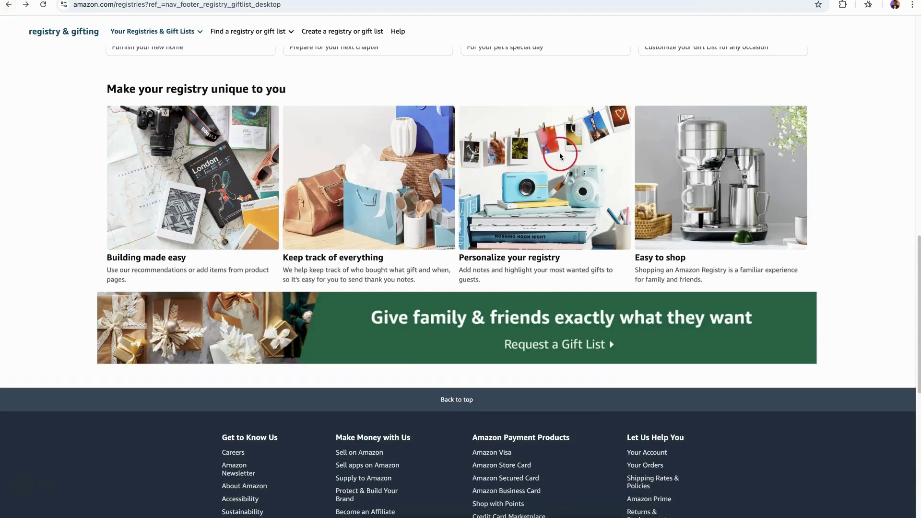
scroll(560, 154, "up", 8)
left_click(604, 169)
scroll(669, 191, "up", 2)
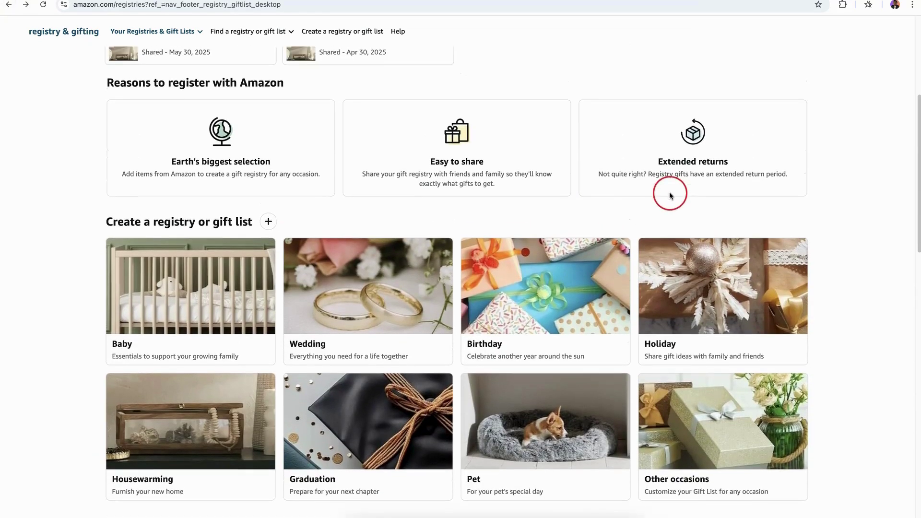
scroll(200, 382, "down", 2)
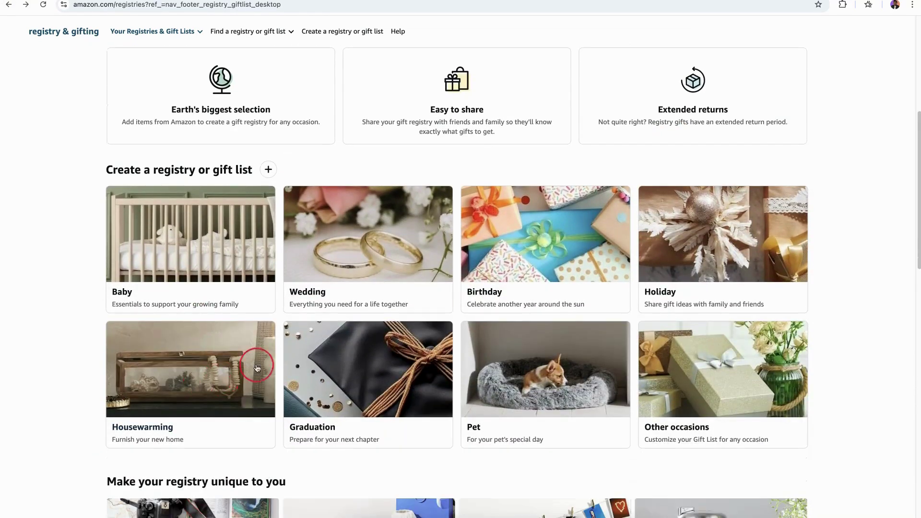
left_click(197, 372)
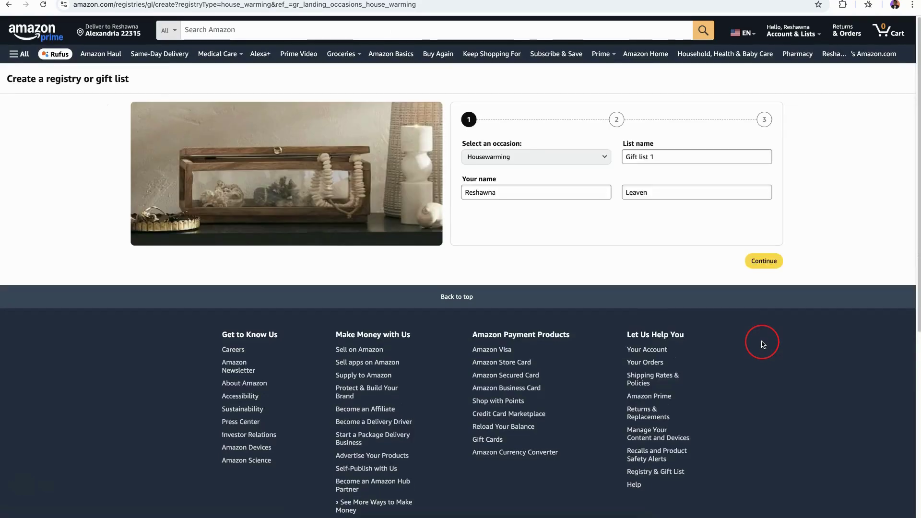
Name the list "Client Housewarming Party" and continue to the date and address details.
left_click_drag(669, 161, 591, 162)
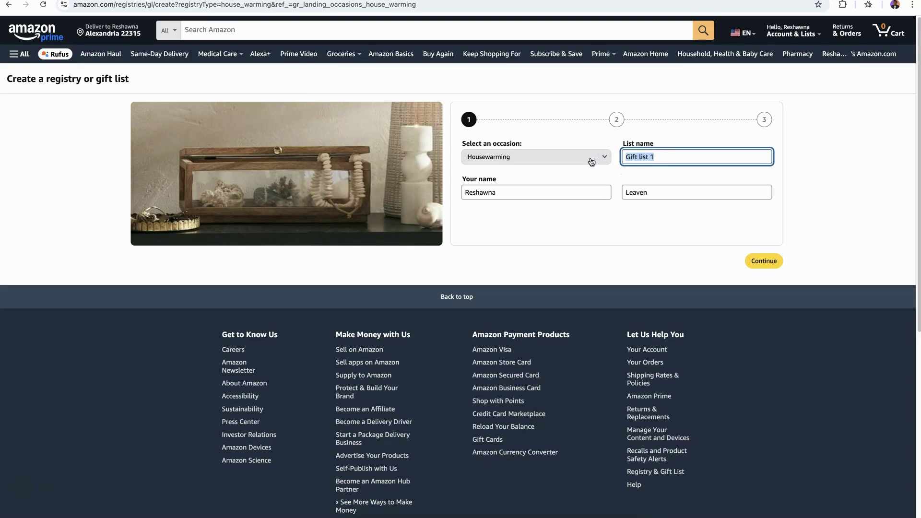
type("Homeo")
key("BackSpace")
key("BackSpace")
key("BackSpace")
key("BackSpace")
type("Client Housewarming Party")
left_click(764, 261)
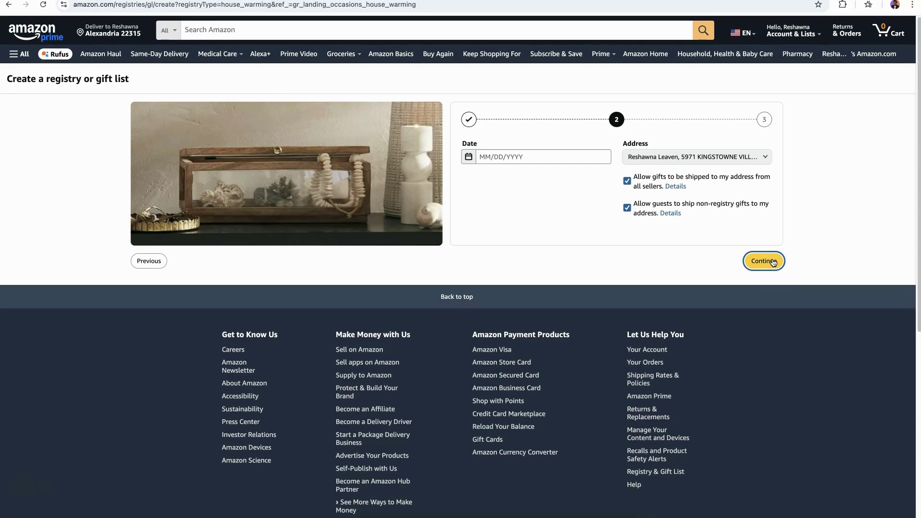
Set the event date to May 31, 2025, and create the gift list with Shared privacy.
left_click(535, 162)
left_click(626, 159)
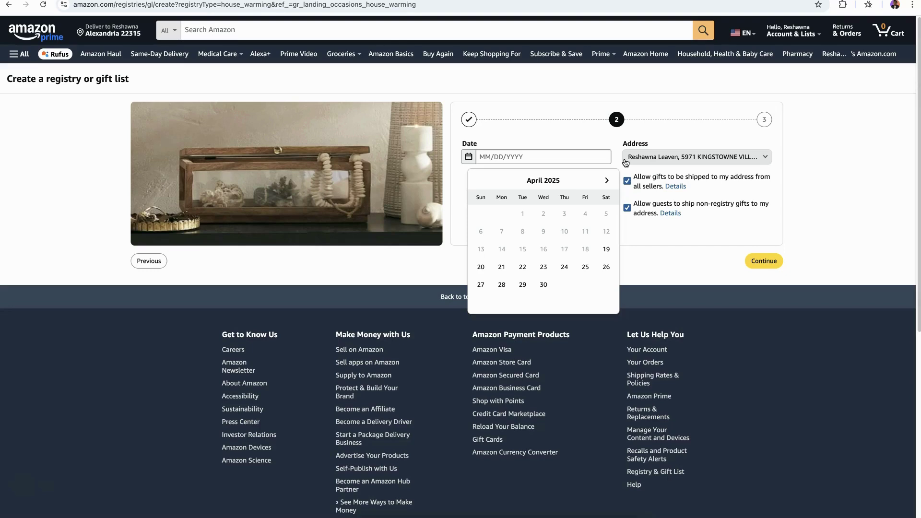
left_click(606, 181)
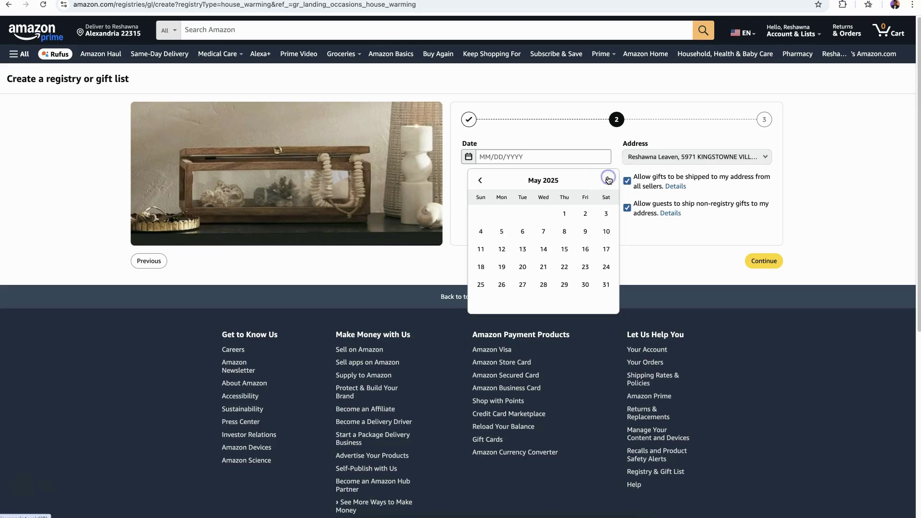
left_click(607, 285)
left_click(774, 267)
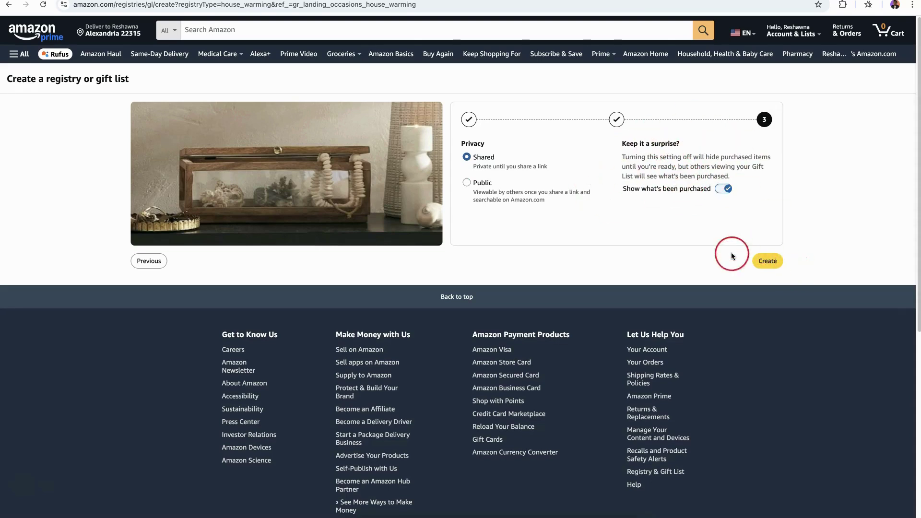
left_click(768, 262)
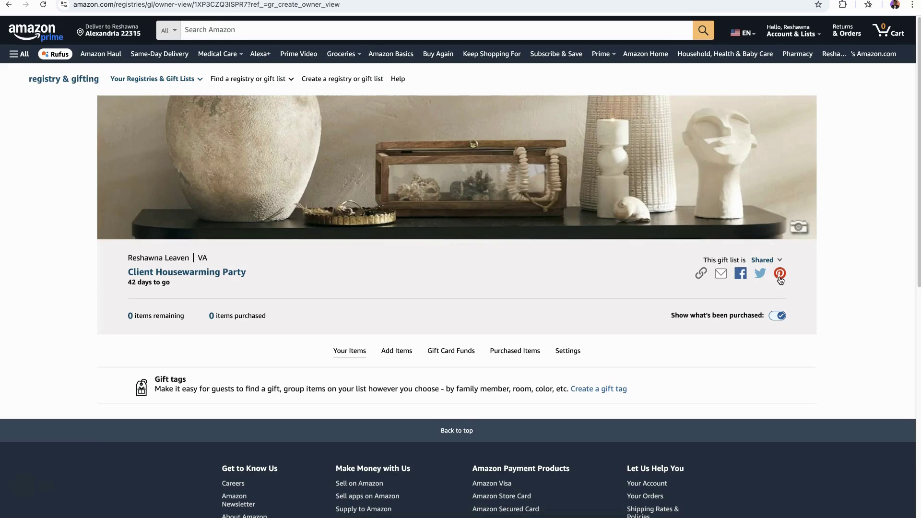
Try to open the gift list's page for adding items and go back to the list.
scroll(349, 329, "down", 1)
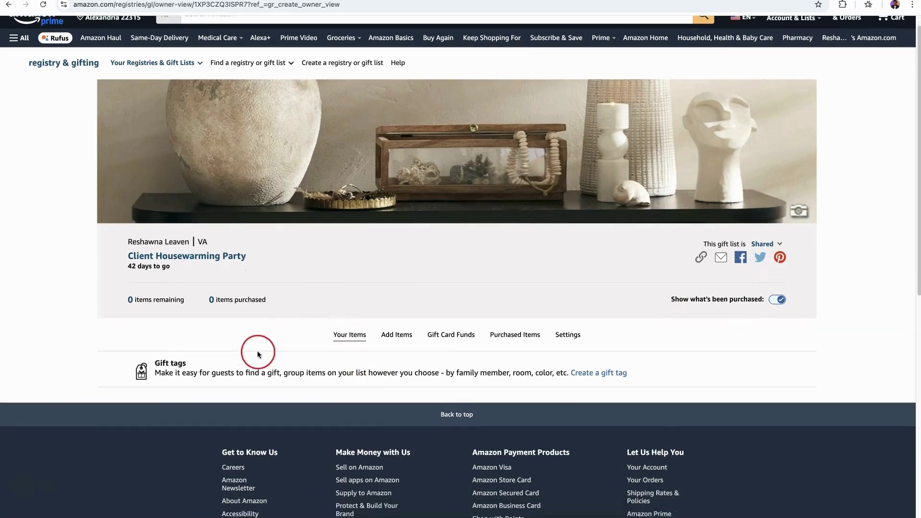
scroll(302, 317, "down", 5)
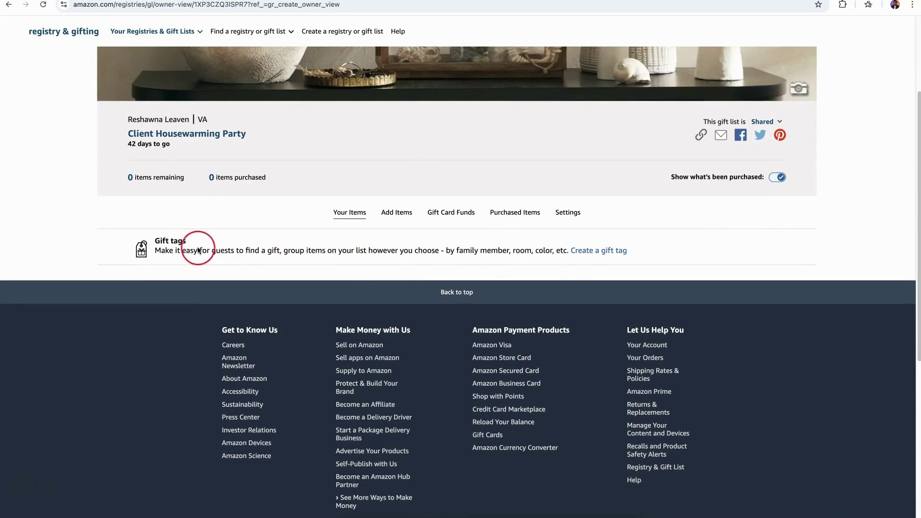
left_click(400, 217)
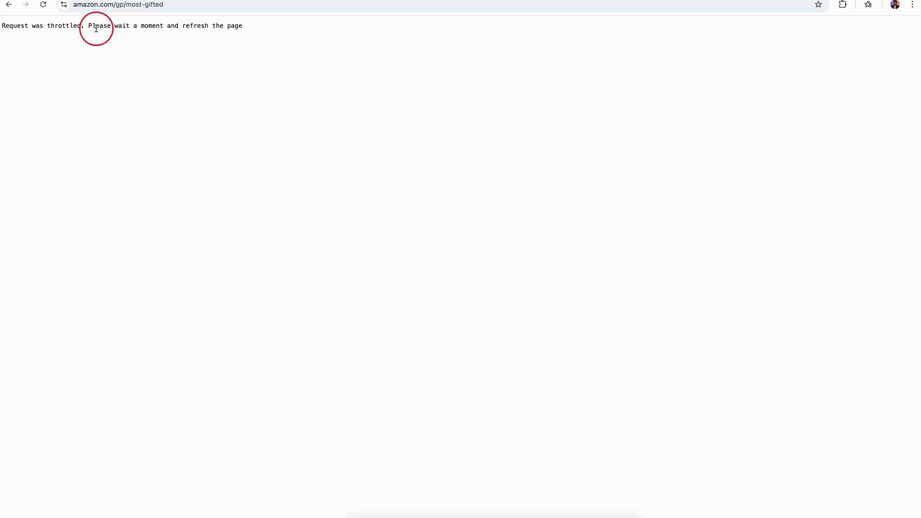
left_click(8, 7)
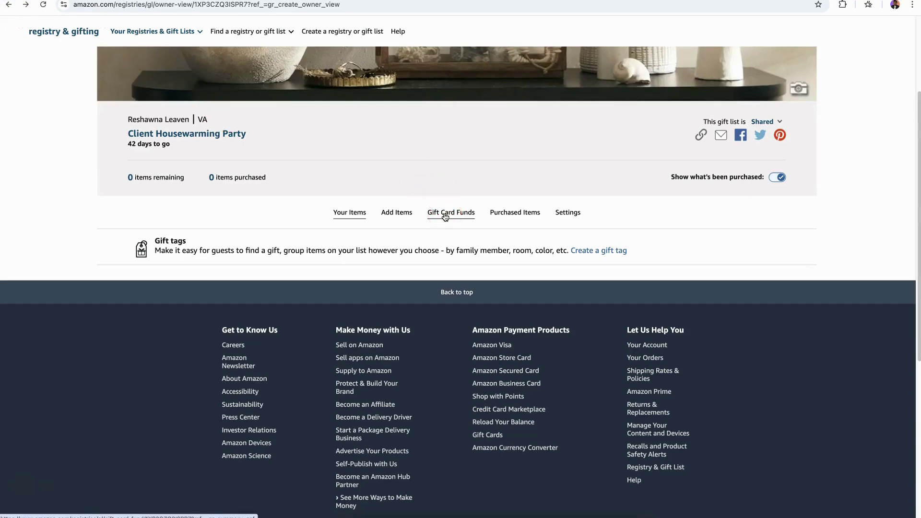
Browse the suggested Gift Card Funds for the list and open the New Furniture Fund for setup.
left_click(446, 217)
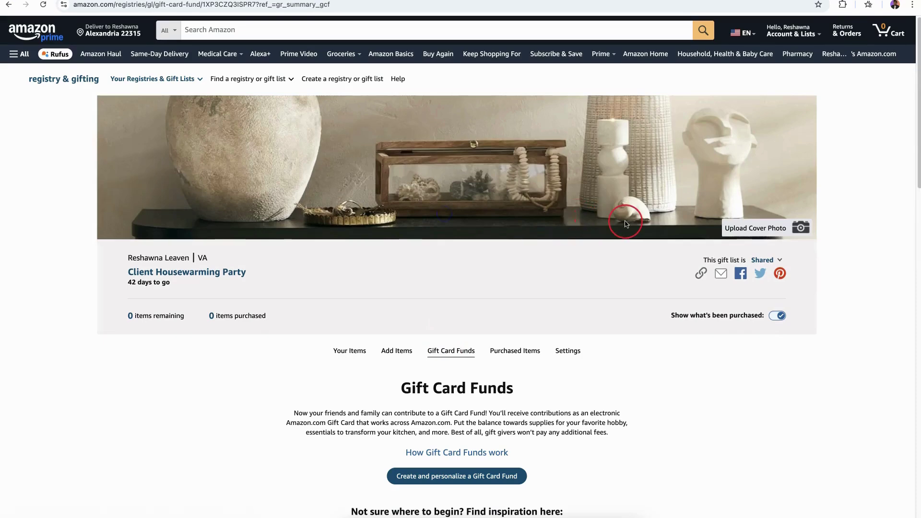
scroll(623, 221, "down", 2)
scroll(623, 223, "down", 2)
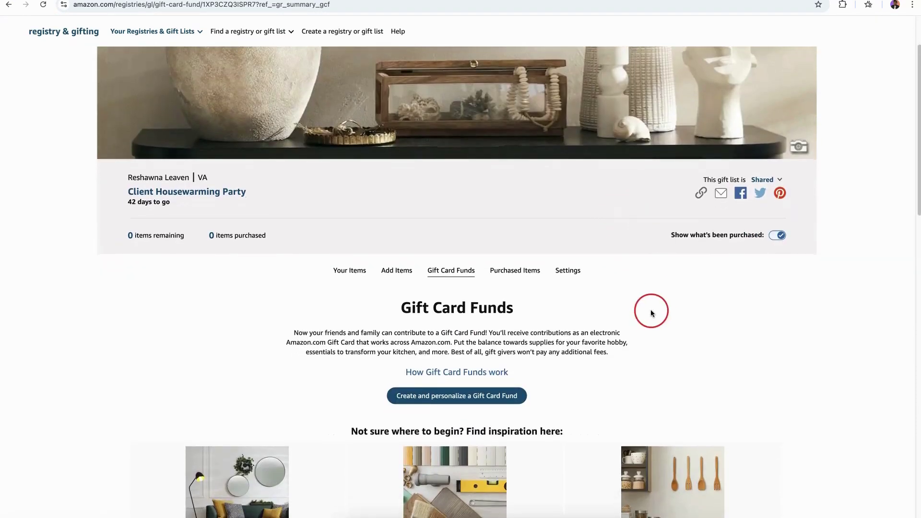
scroll(644, 321, "down", 4)
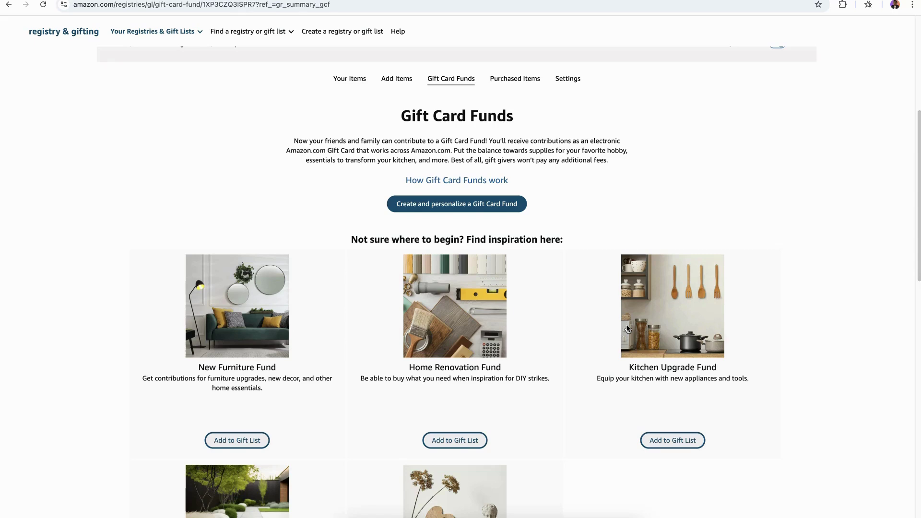
scroll(613, 326, "down", 2)
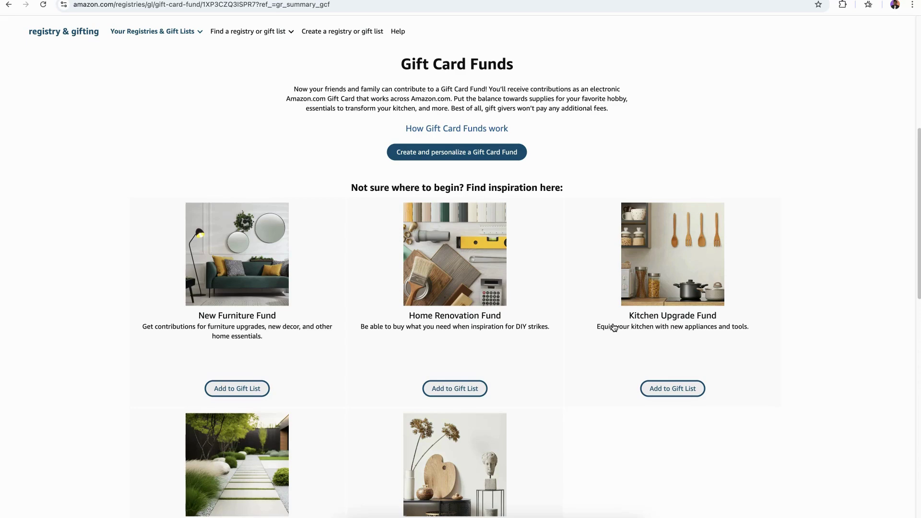
scroll(610, 293, "down", 2)
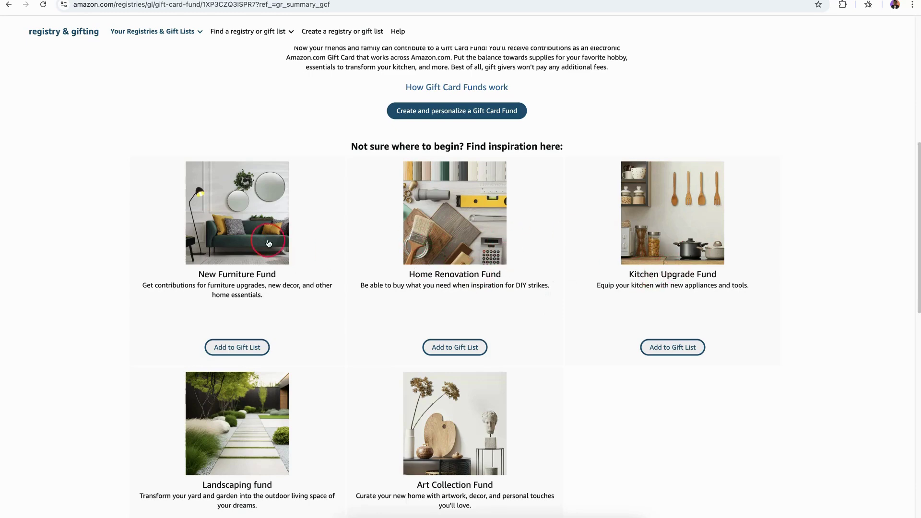
left_click(247, 238)
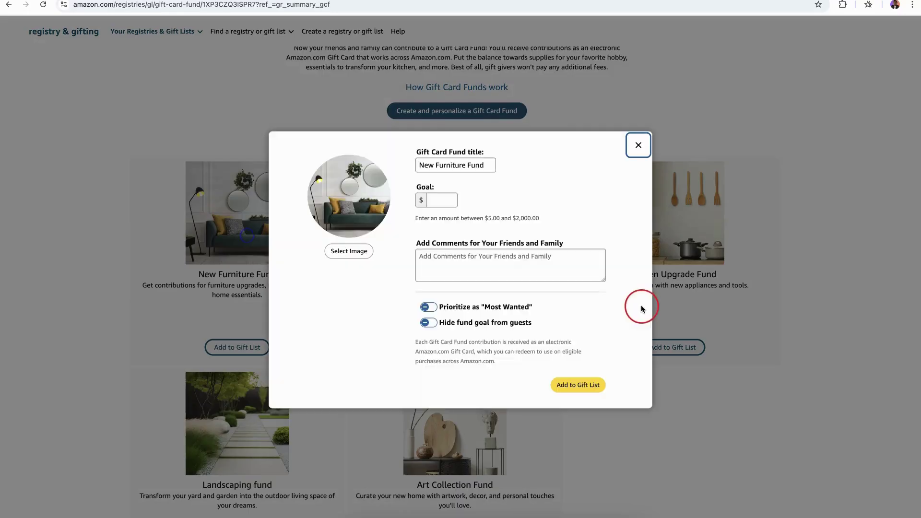
Change the gift card fund's title to "New Chair".
left_click_drag(481, 165, 416, 160)
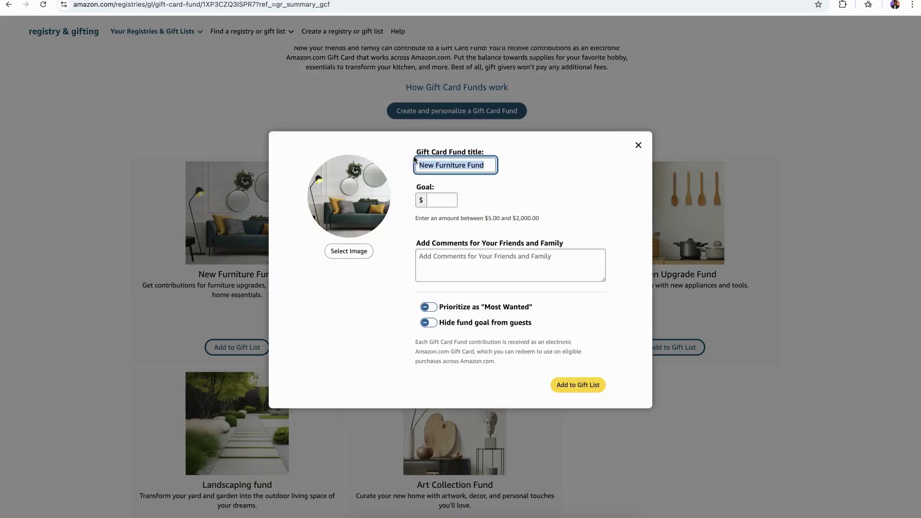
type("So")
key("BackSpace")
key("BackSpace")
type("New C")
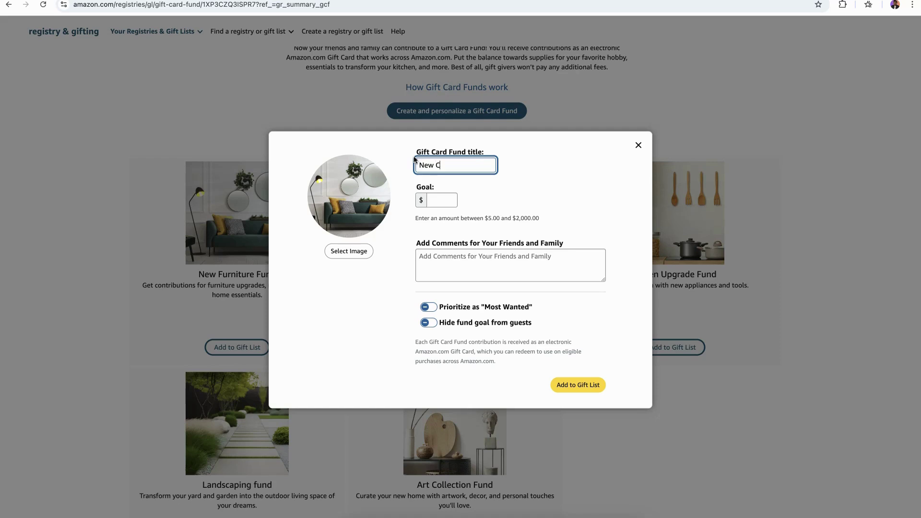
type("hair")
Give the fund a $300 goal and "Most Wanted" priority, and add it to the gift list.
left_click(438, 196)
type("300")
left_click(512, 196)
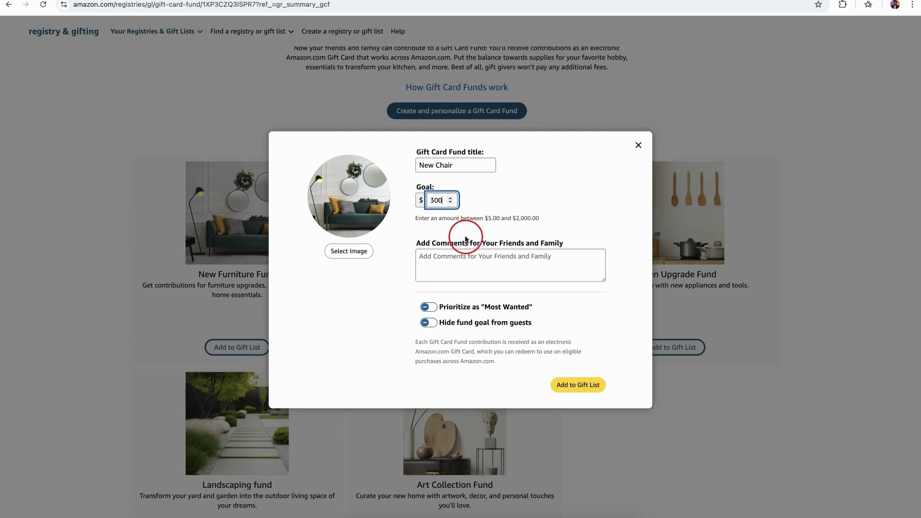
left_click(434, 311)
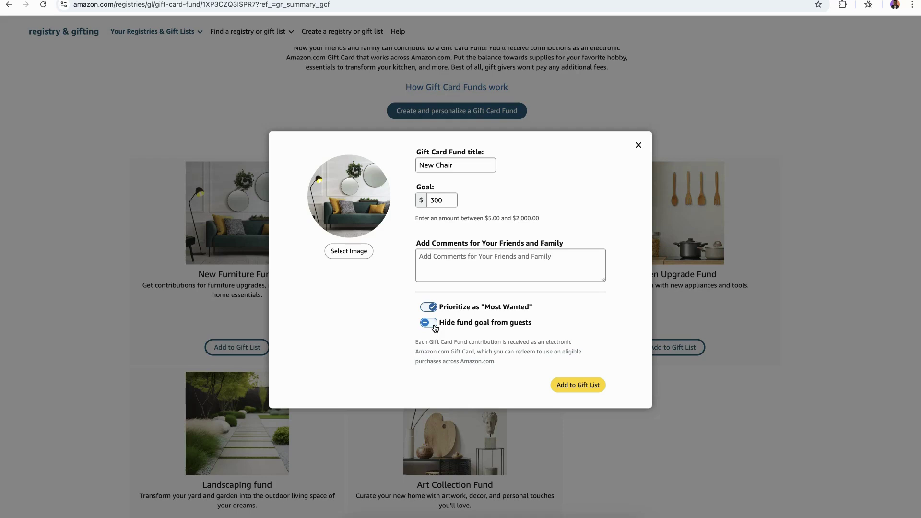
left_click(574, 391)
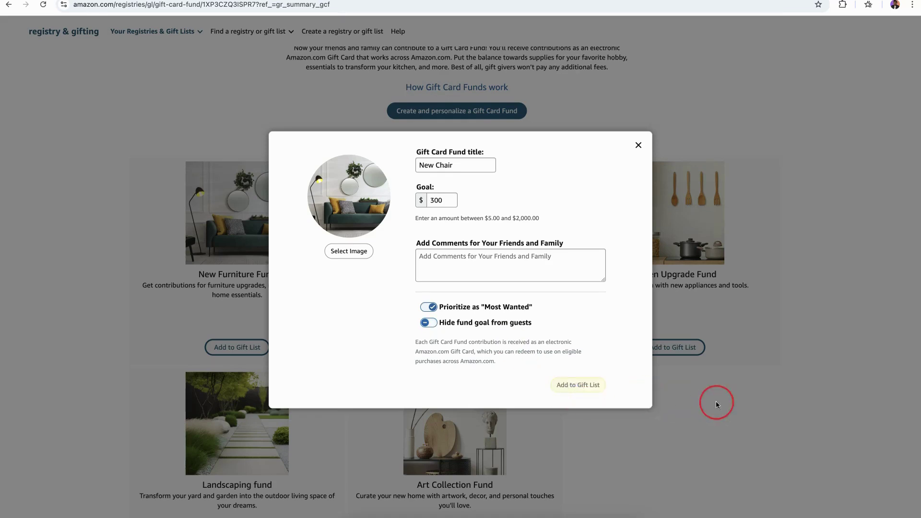
View the New Chair fund among the gift list's items.
scroll(777, 365, "up", 8)
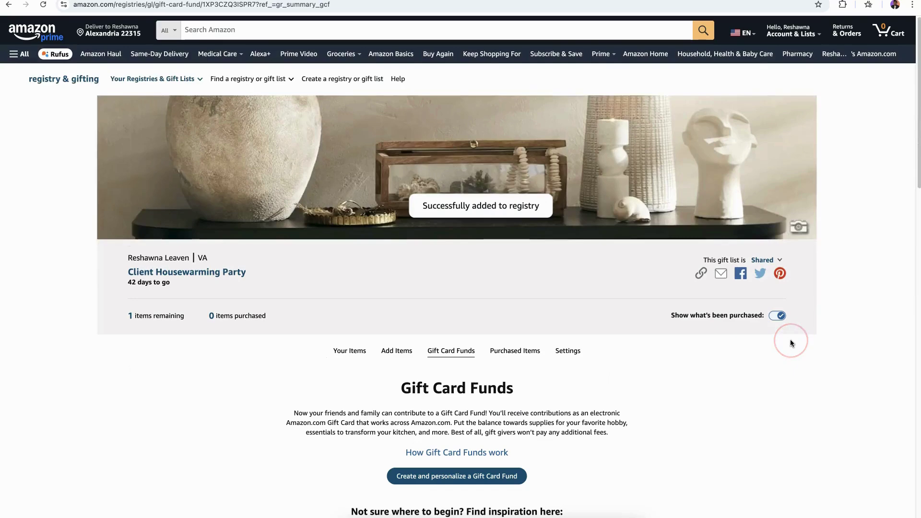
scroll(319, 349, "down", 1)
left_click(356, 290)
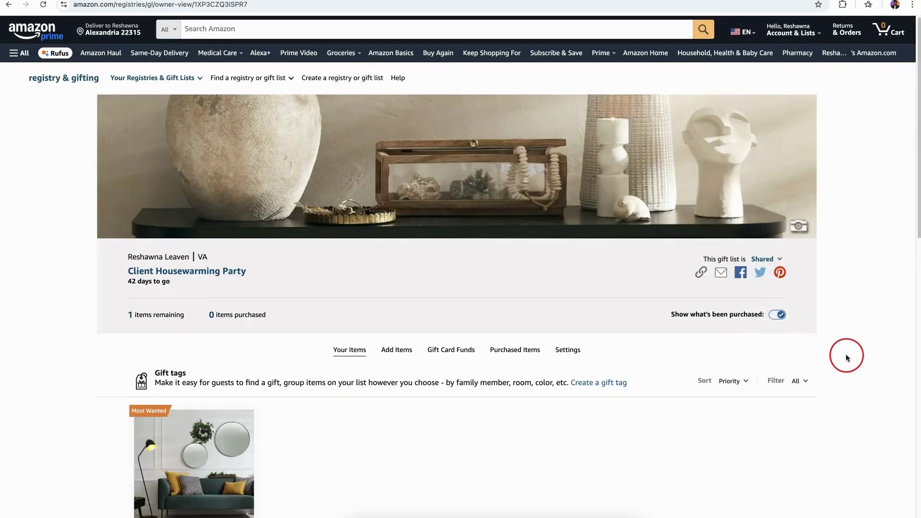
scroll(540, 405, "down", 3)
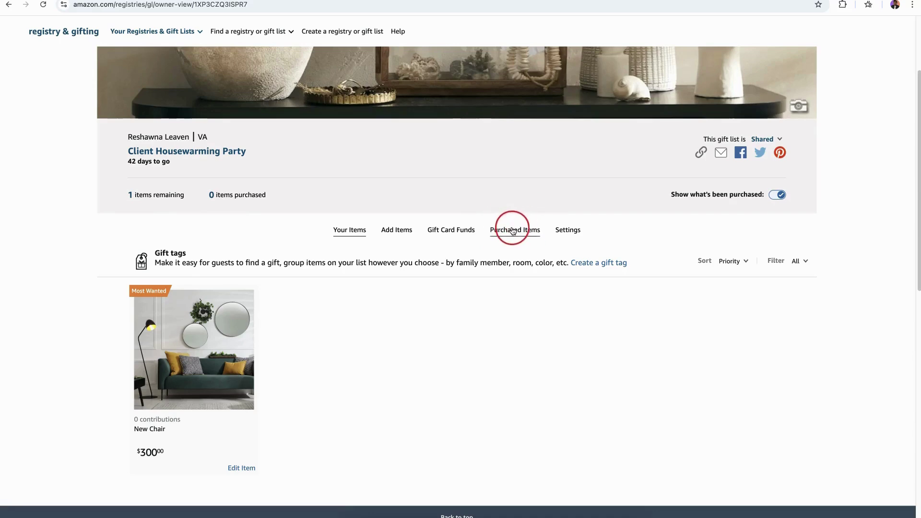
Open the existing "House Warming" gift list from the registries and gift lists.
scroll(514, 229, "up", 3)
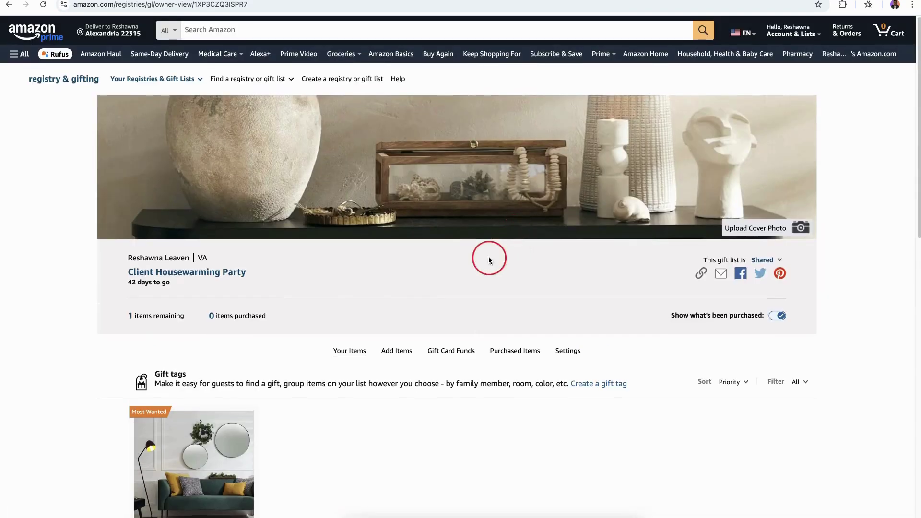
mouse_move(169, 82)
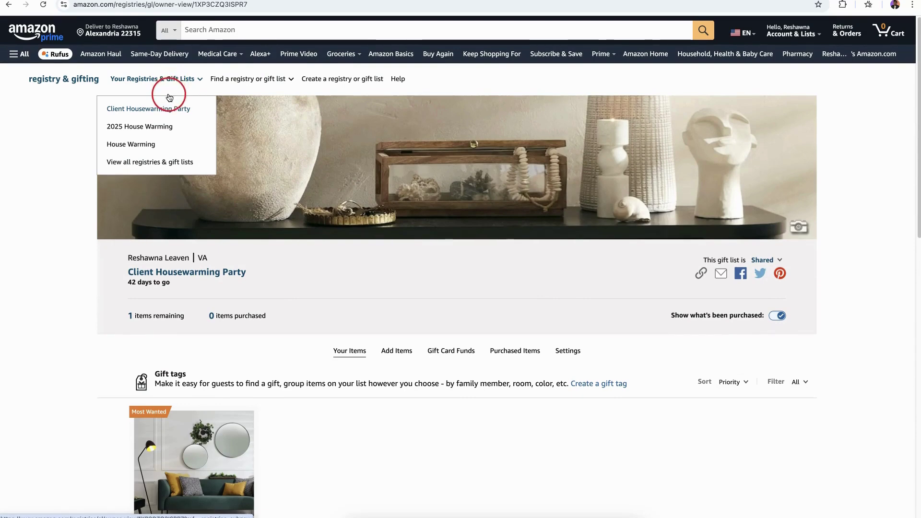
left_click(144, 149)
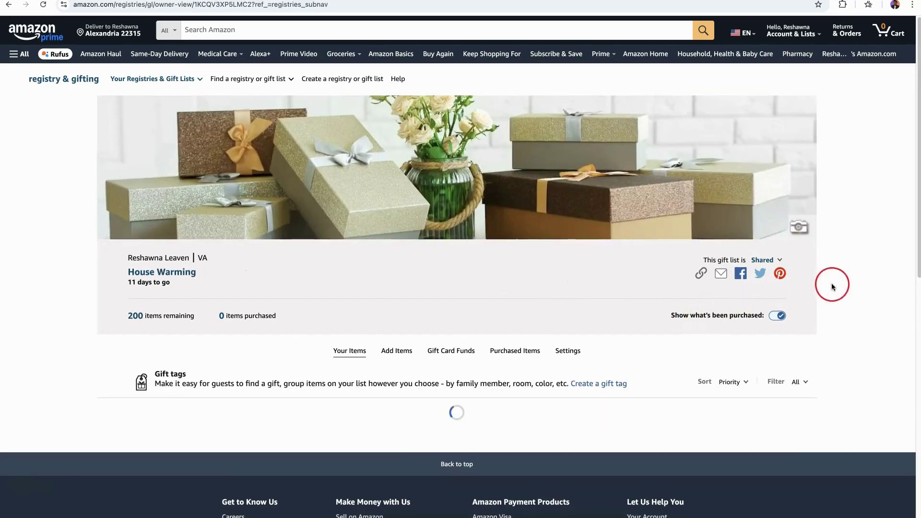
Review the funds, household products and gift cards on the House Warming list through to its last row.
scroll(840, 282, "down", 2)
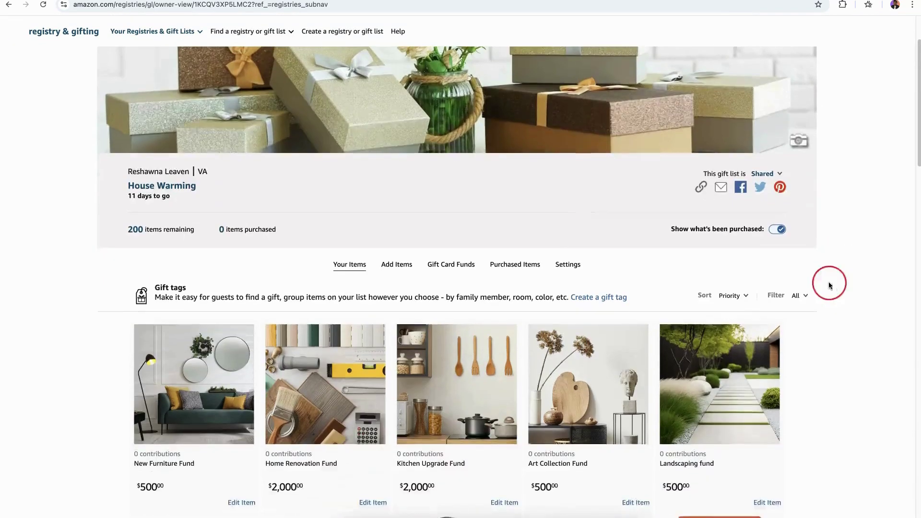
scroll(547, 264, "down", 4)
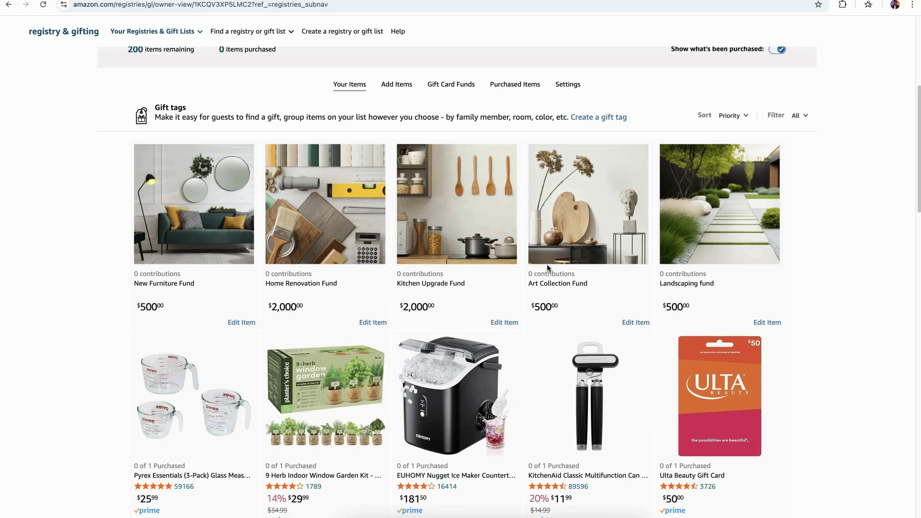
scroll(654, 220, "down", 2)
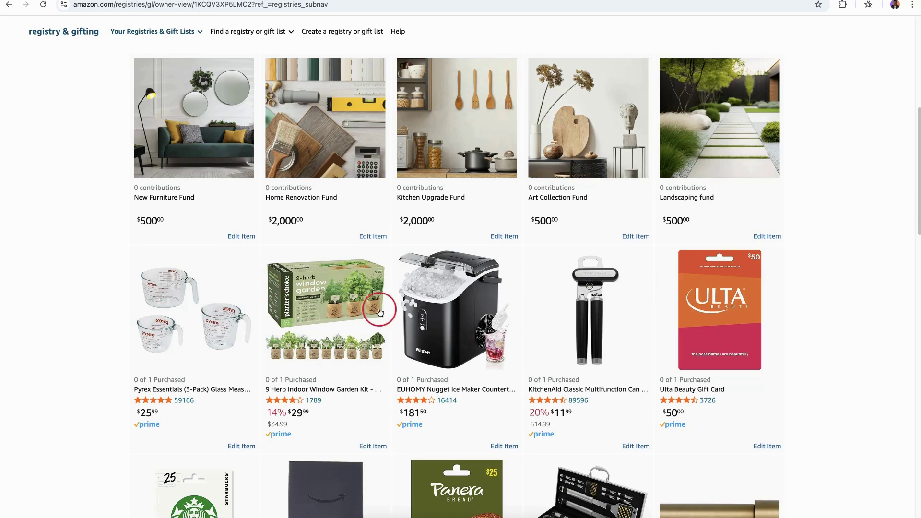
scroll(357, 312, "down", 1)
scroll(496, 297, "down", 2)
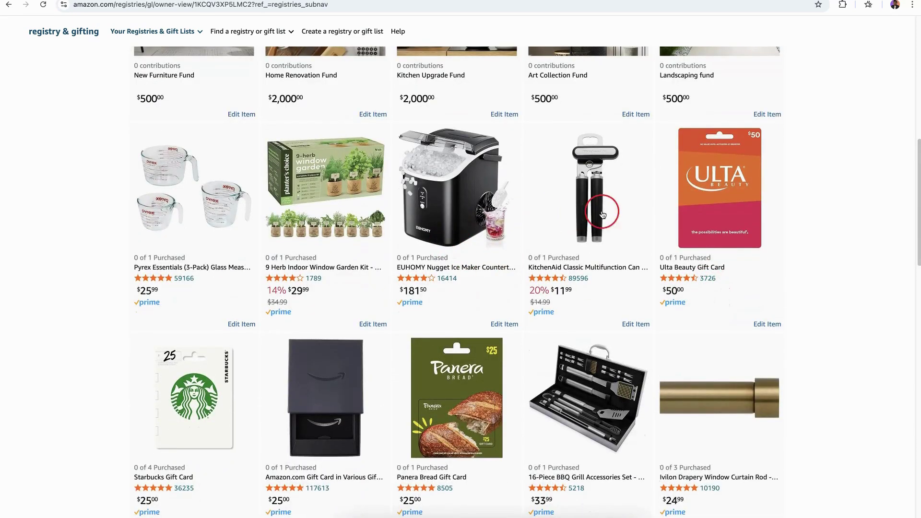
scroll(775, 242, "down", 1)
scroll(776, 243, "down", 1)
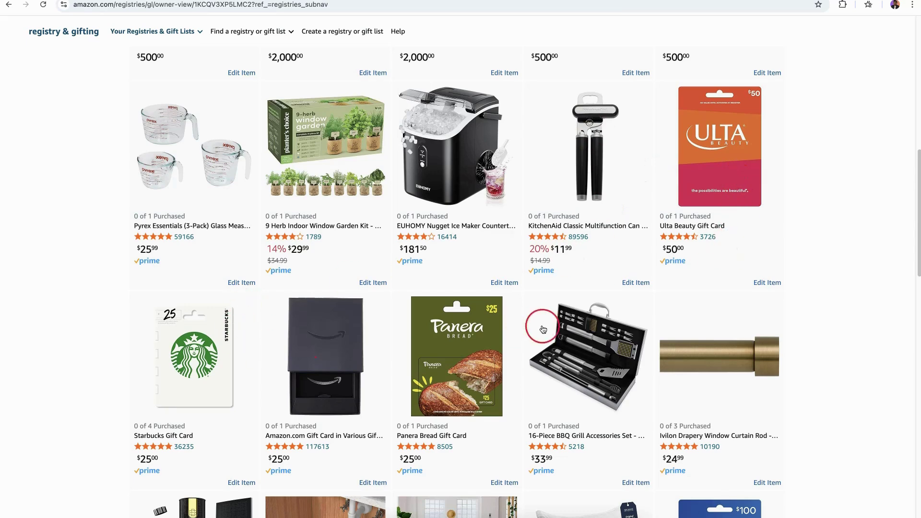
scroll(639, 315, "down", 4)
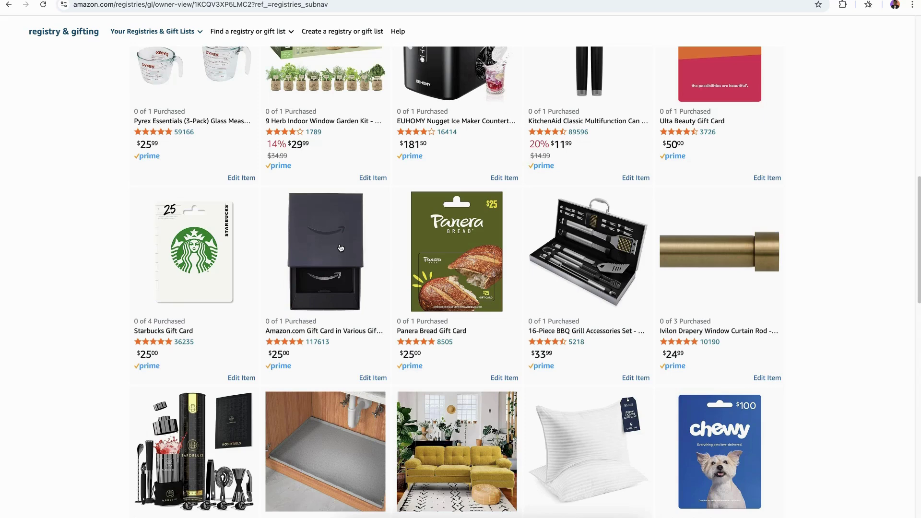
scroll(552, 259, "down", 8)
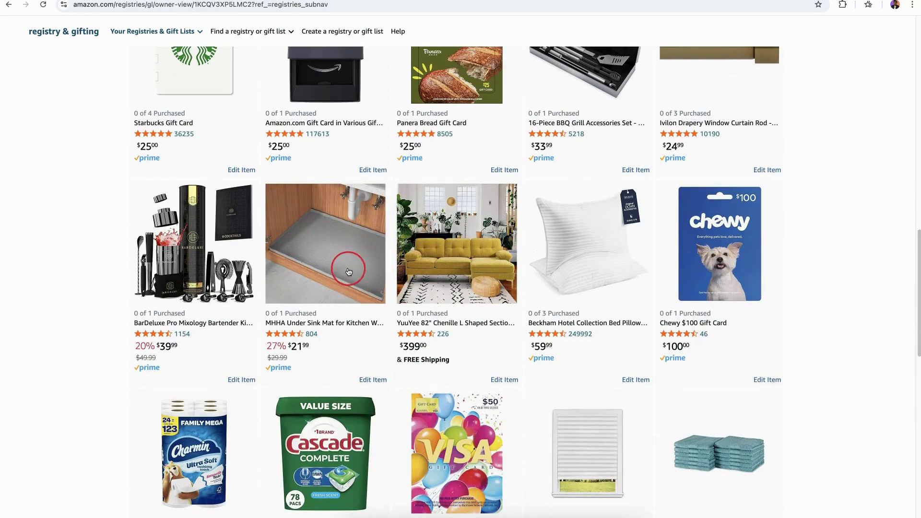
scroll(754, 249, "down", 2)
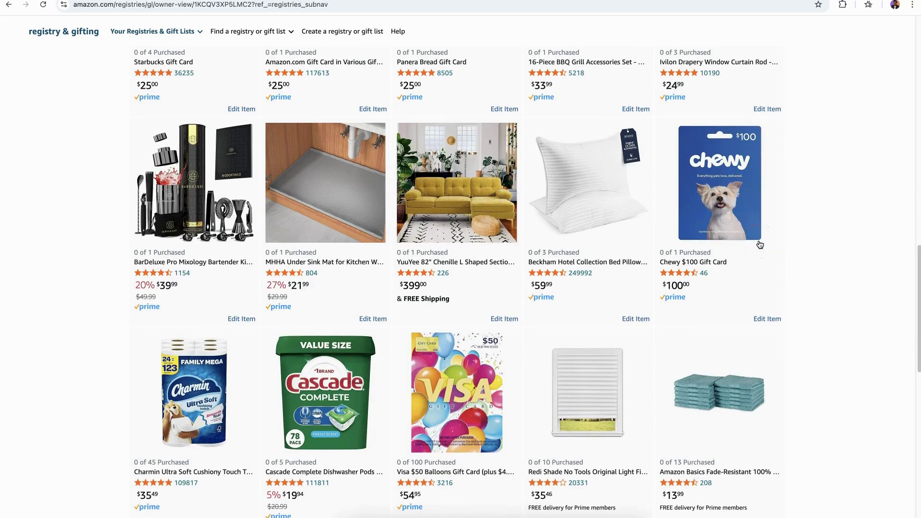
scroll(720, 216, "down", 4)
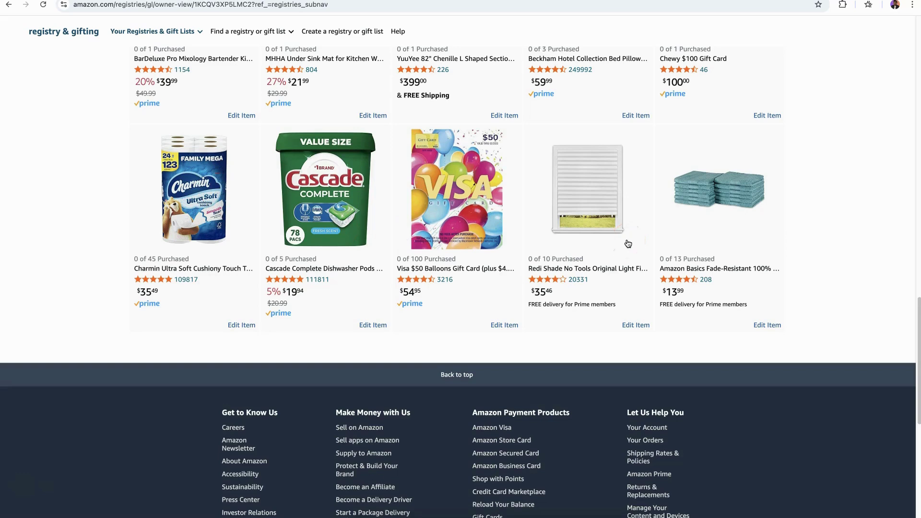
Mark the Visa $50 Balloons Gift Card as "Most Wanted", set its requested quantity to 10, and save the changes.
left_click(470, 218)
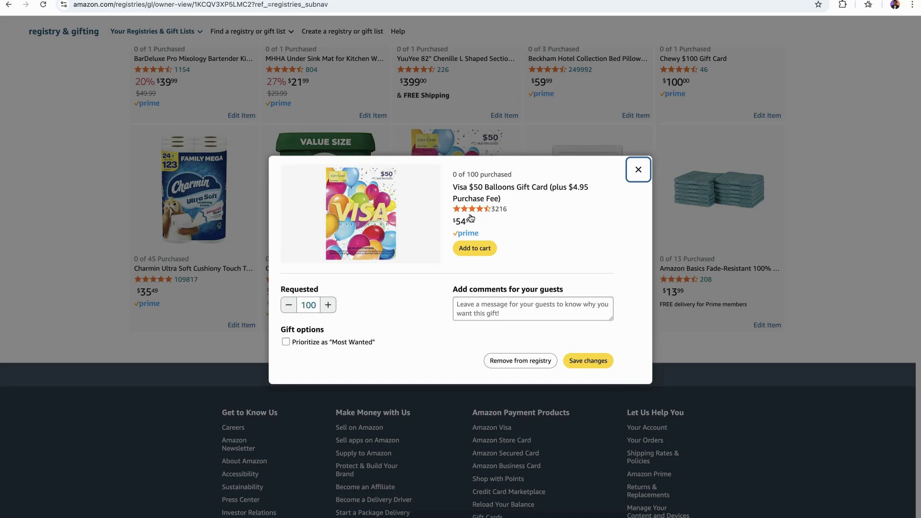
left_click(288, 343)
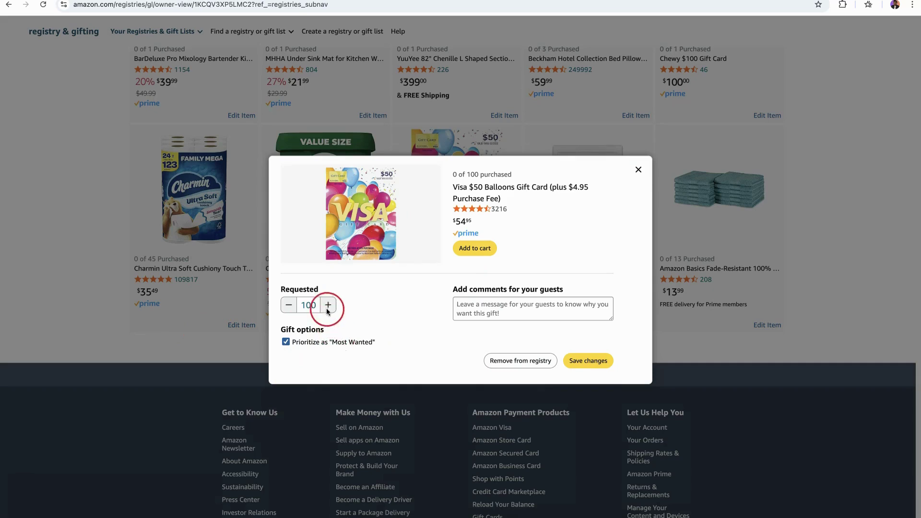
left_click(312, 306)
key("BackSpace")
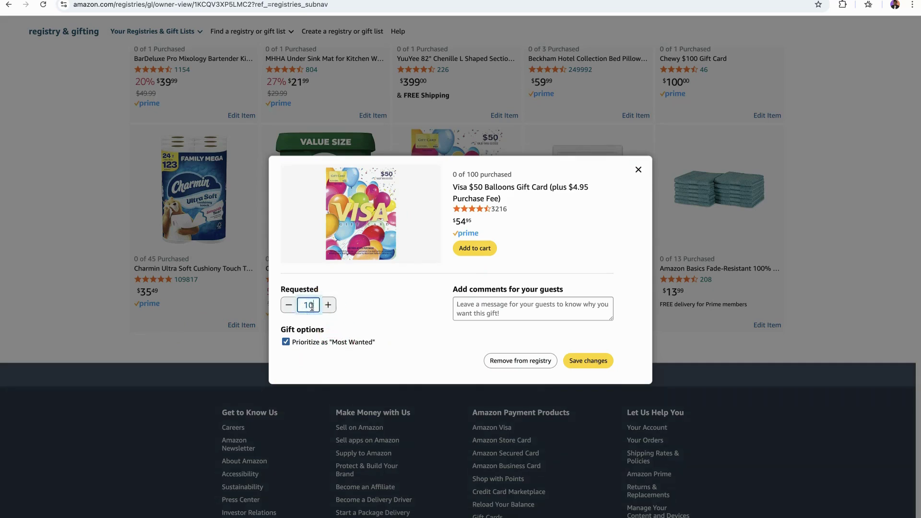
left_click(594, 361)
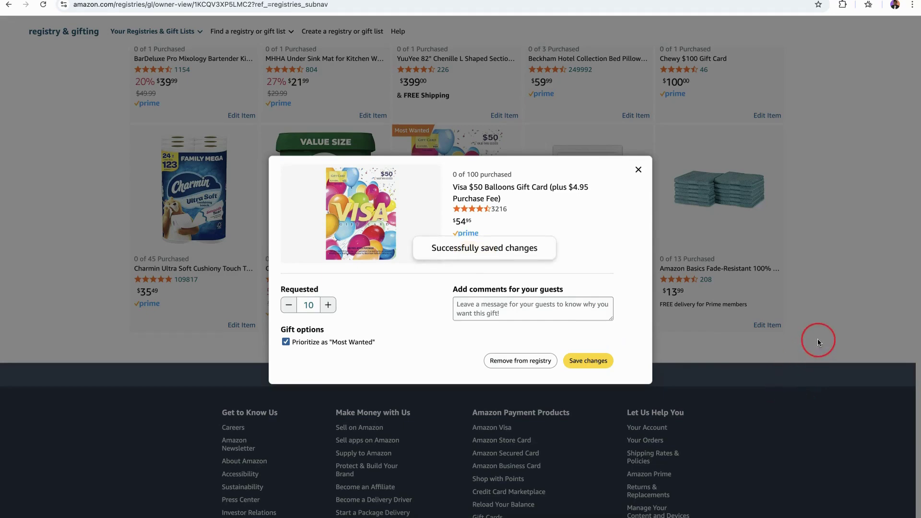
left_click(640, 171)
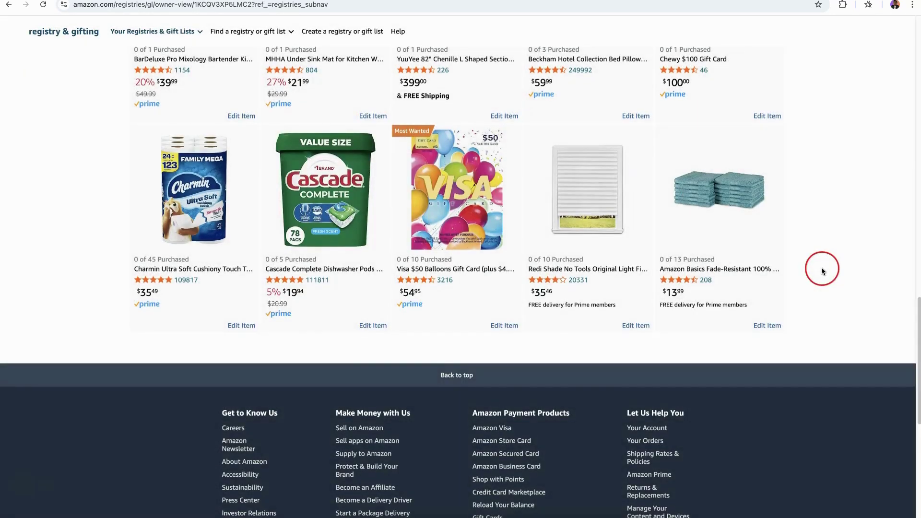
Sort the gift list's items by price from high to low and return the sorting to Priority.
scroll(822, 267, "up", 3)
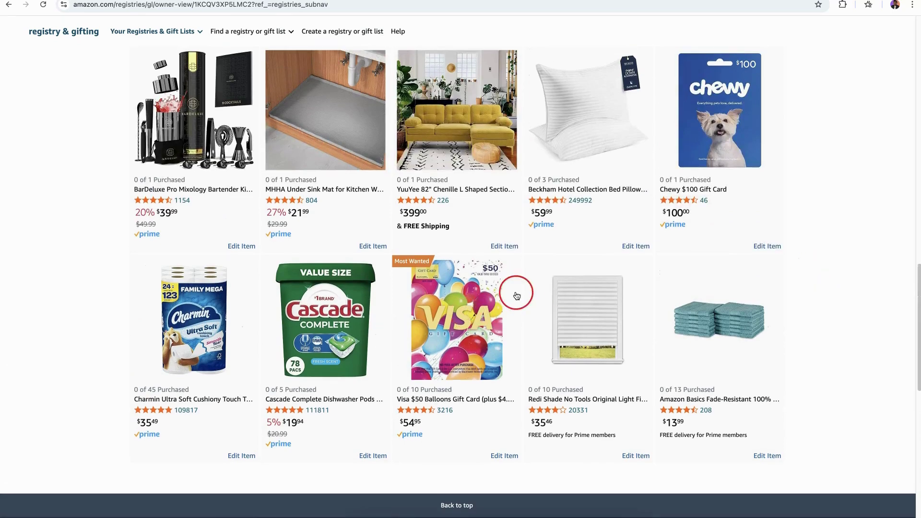
scroll(485, 307, "up", 1)
scroll(494, 302, "up", 1)
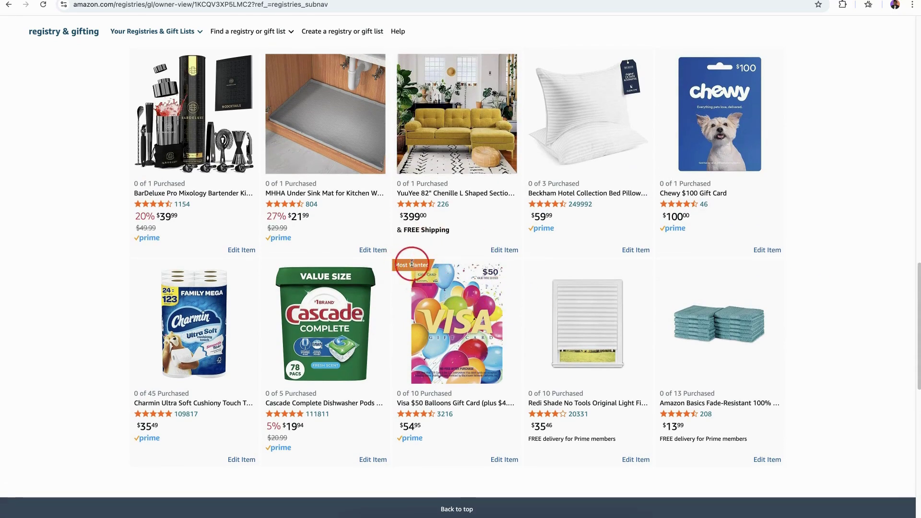
scroll(806, 321, "up", 10)
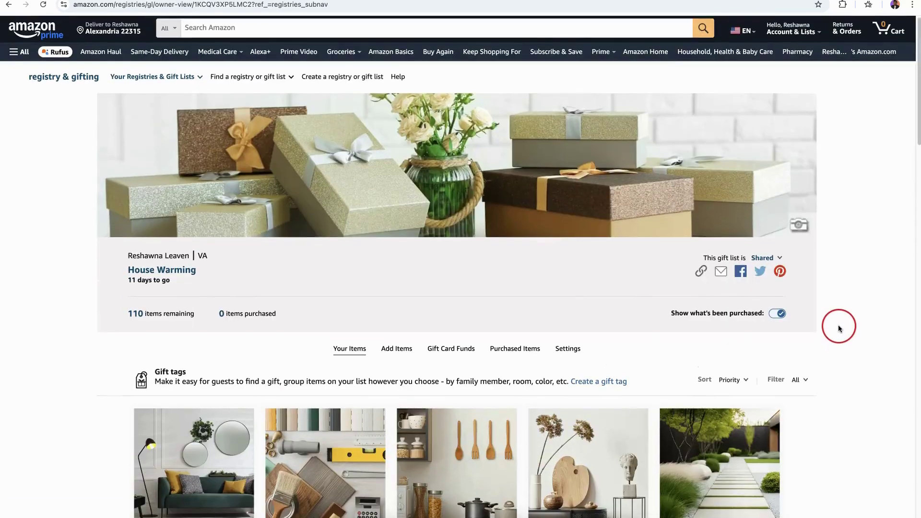
scroll(839, 328, "down", 2)
left_click(741, 309)
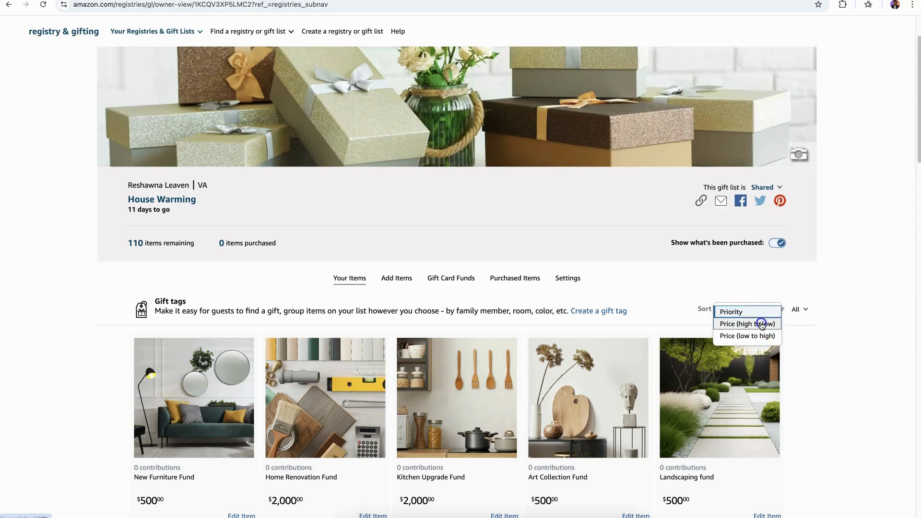
left_click(762, 324)
scroll(860, 382, "down", 4)
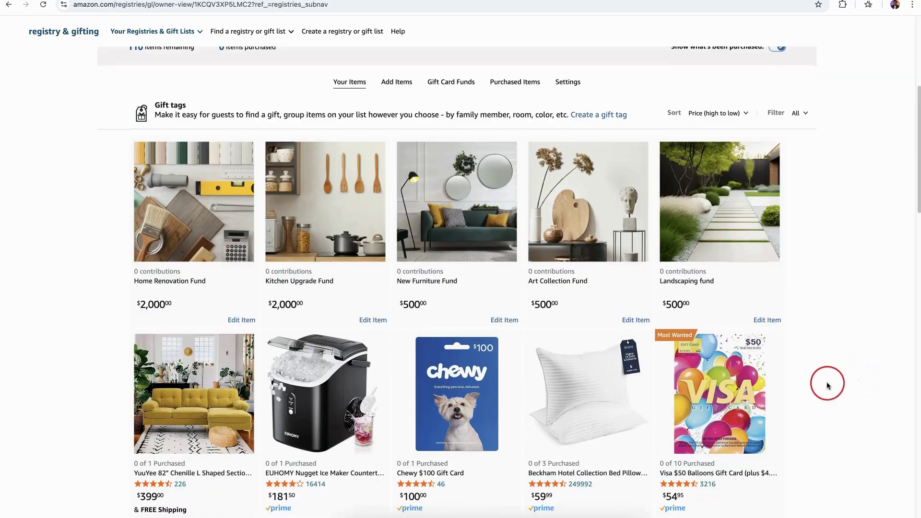
left_click(699, 113)
left_click(725, 119)
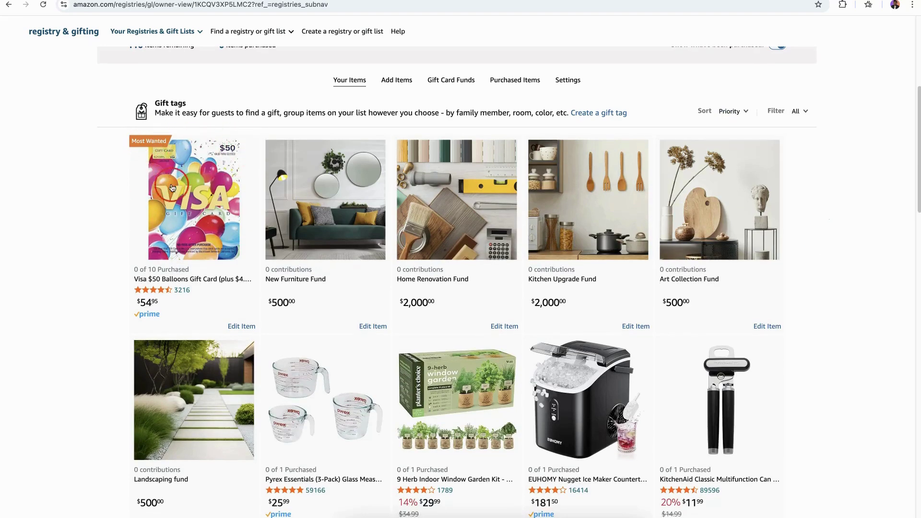
Sort the gift list's items by price from low to high and view the available filter options.
left_click(733, 112)
left_click(752, 138)
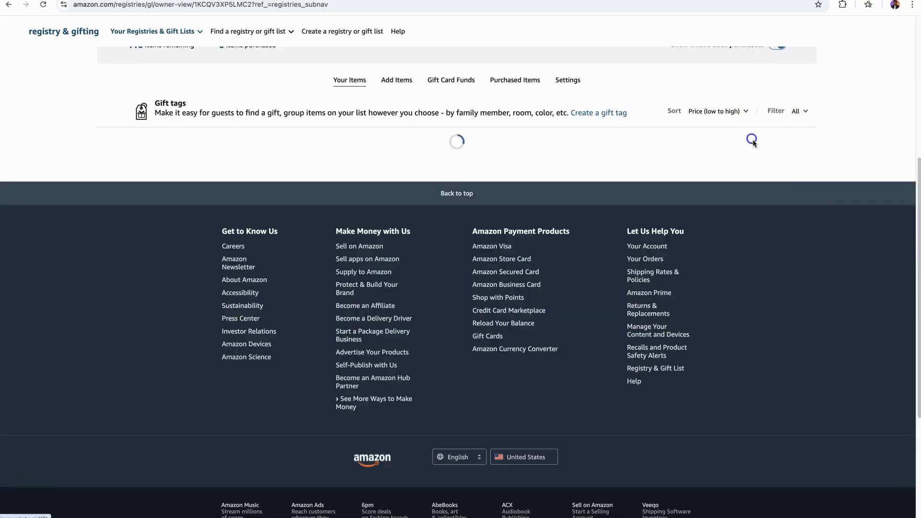
scroll(822, 339, "down", 1)
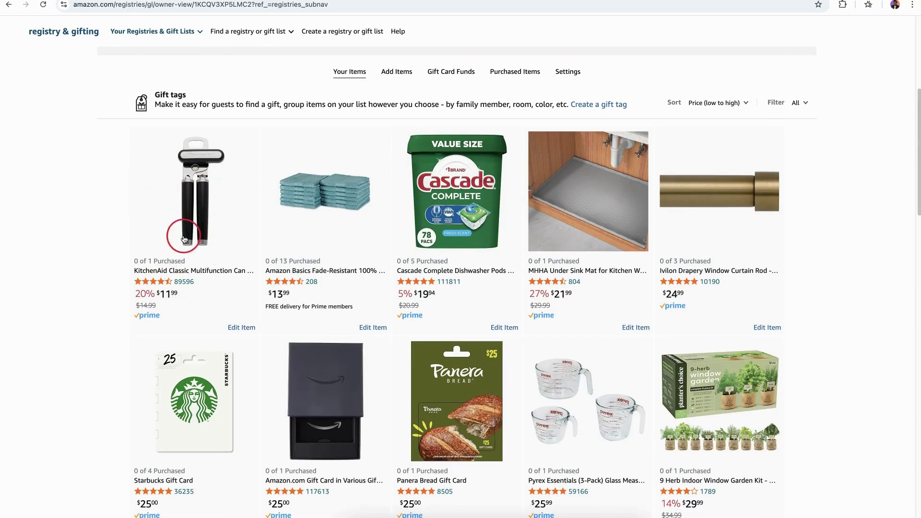
left_click(799, 103)
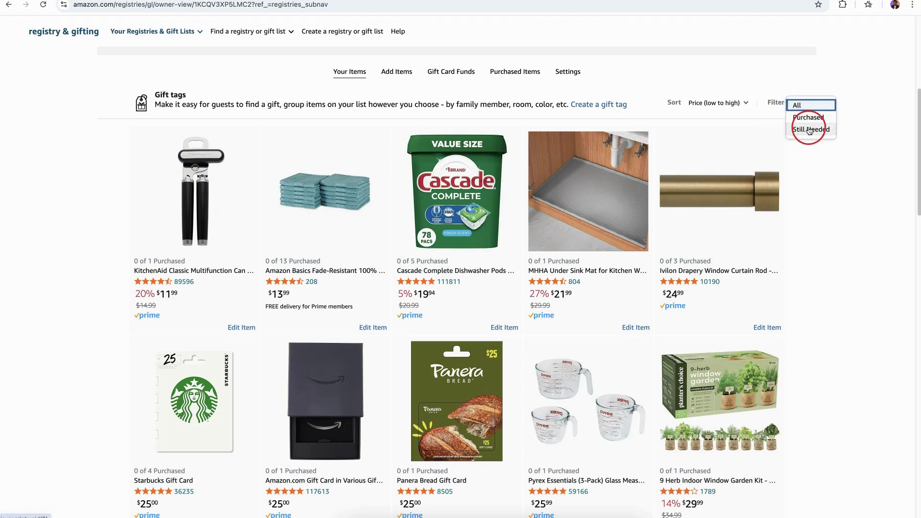
left_click(833, 233)
Look through the price-sorted items and view the Art Collection Fund's settings without changing them.
scroll(762, 188, "up", 5)
scroll(762, 189, "up", 2)
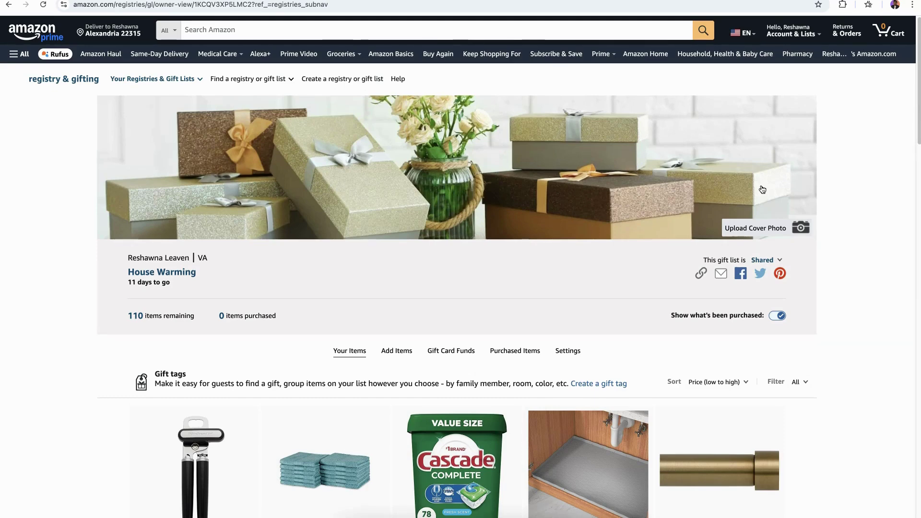
scroll(874, 240, "down", 15)
scroll(881, 249, "down", 10)
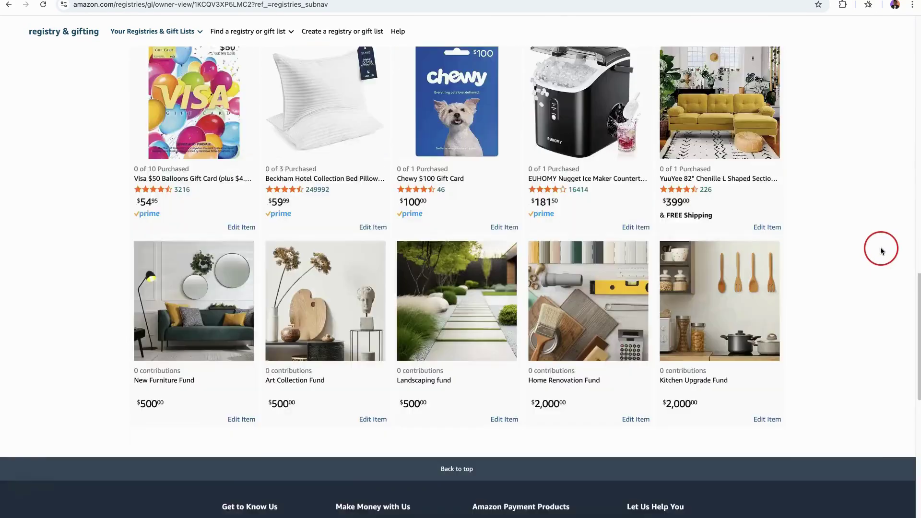
scroll(881, 249, "up", 20)
scroll(750, 273, "down", 20)
scroll(798, 275, "up", 10)
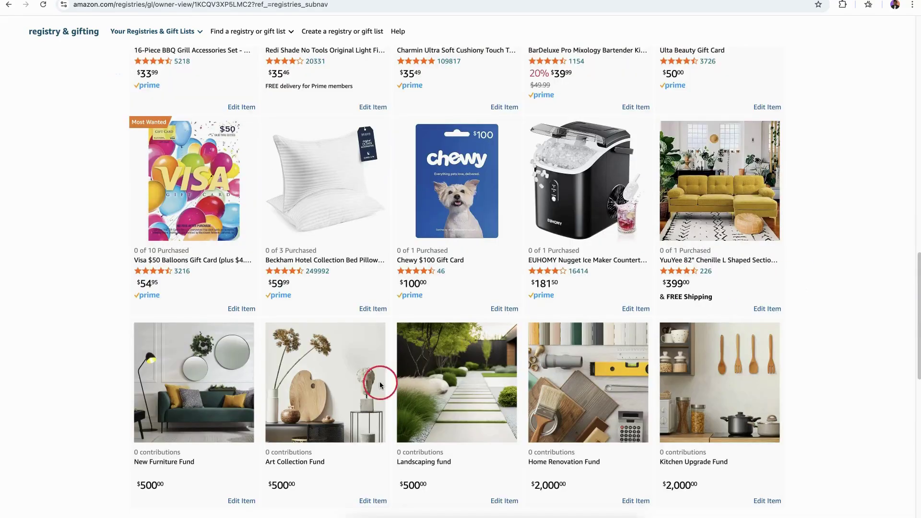
left_click(354, 386)
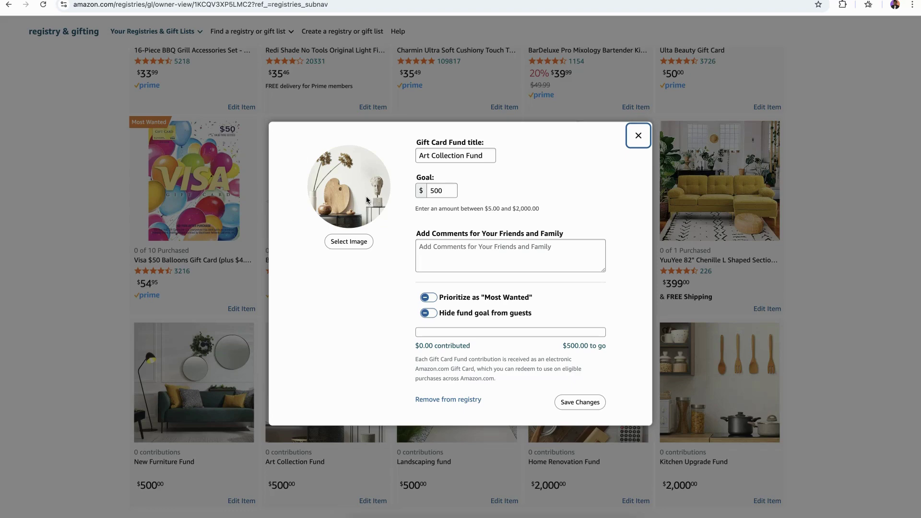
left_click(638, 136)
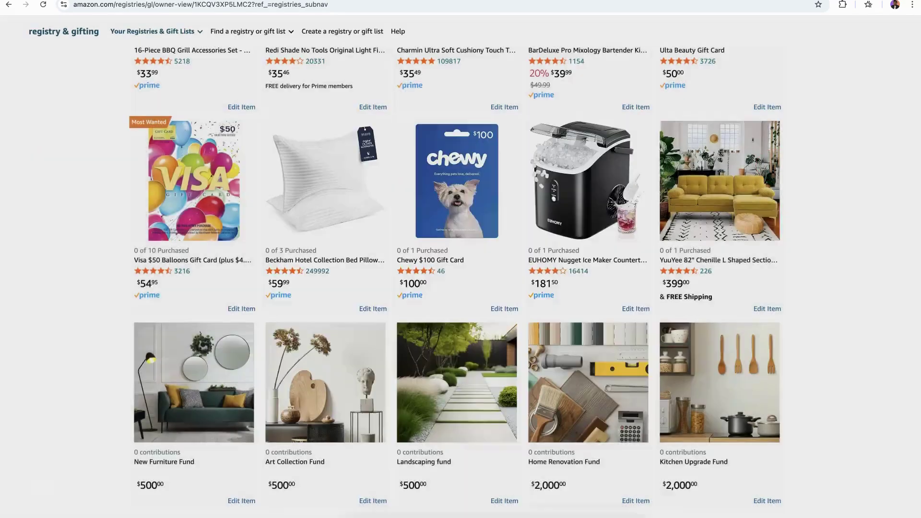
Copy the House Warming gift list's shareable guest link to the clipboard and dismiss the link popup.
scroll(888, 197, "up", 15)
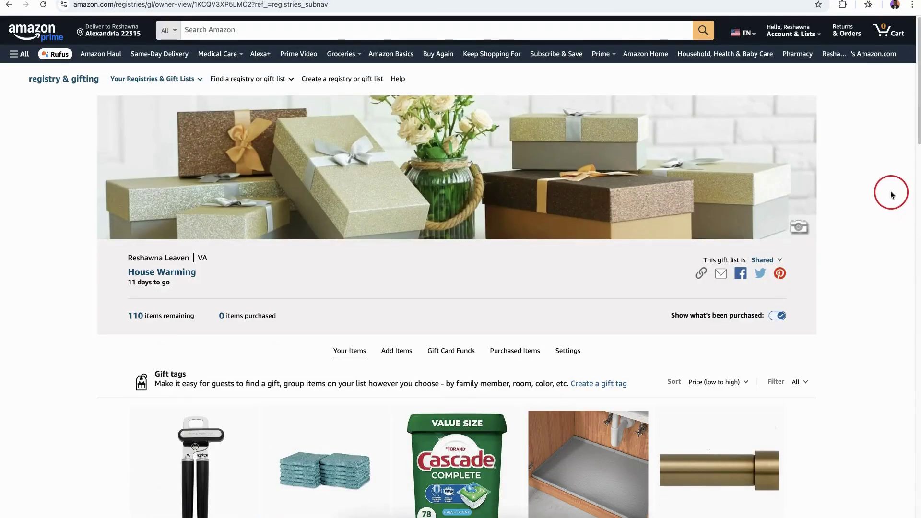
scroll(891, 195, "down", 5)
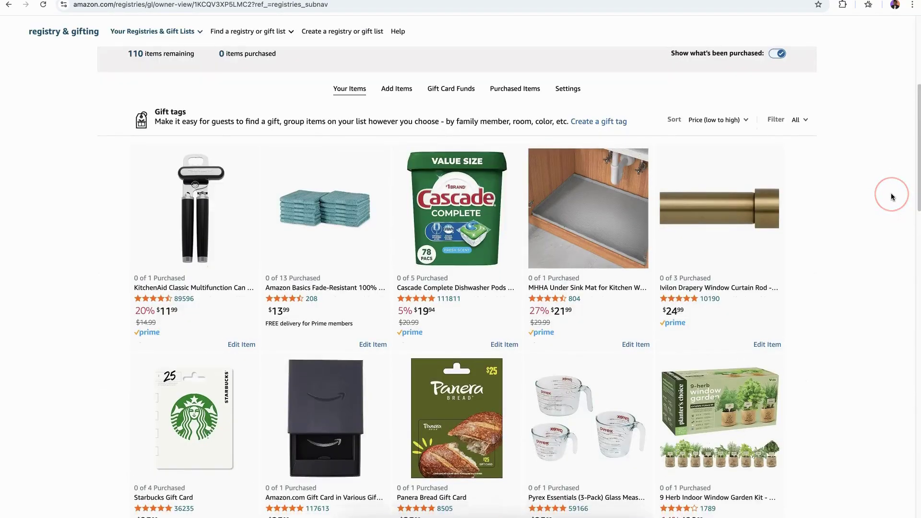
scroll(891, 196, "down", 10)
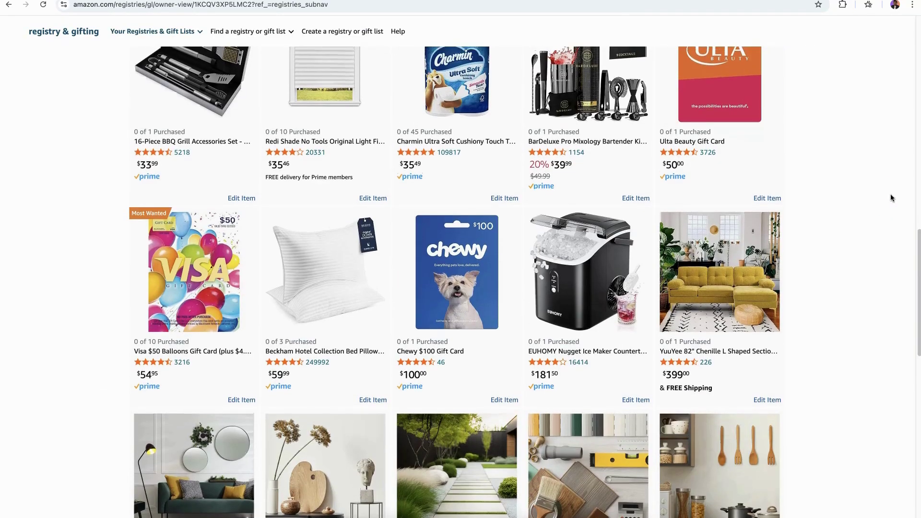
scroll(892, 198, "up", 15)
scroll(891, 193, "up", 1)
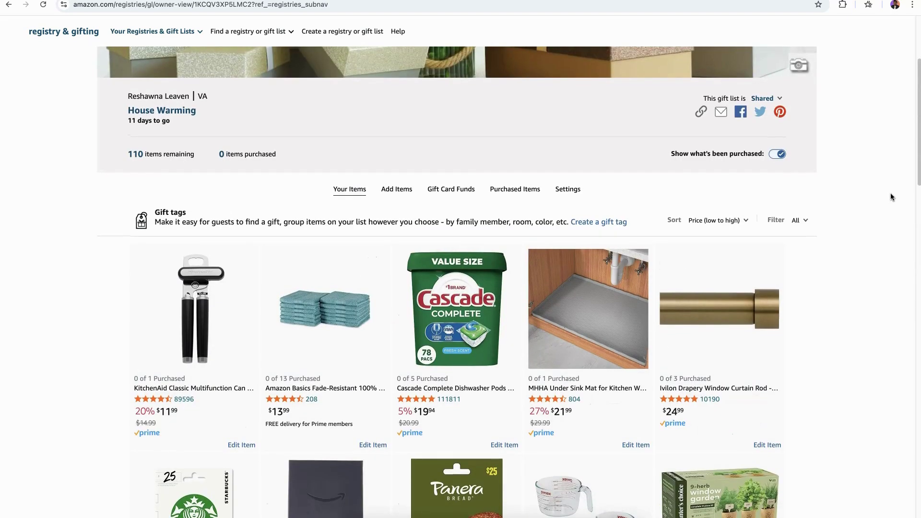
scroll(891, 193, "up", 5)
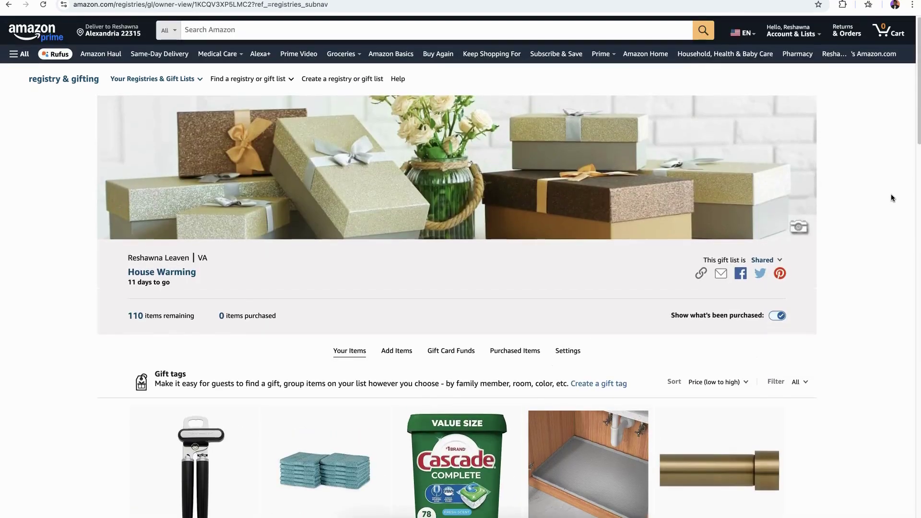
left_click(701, 274)
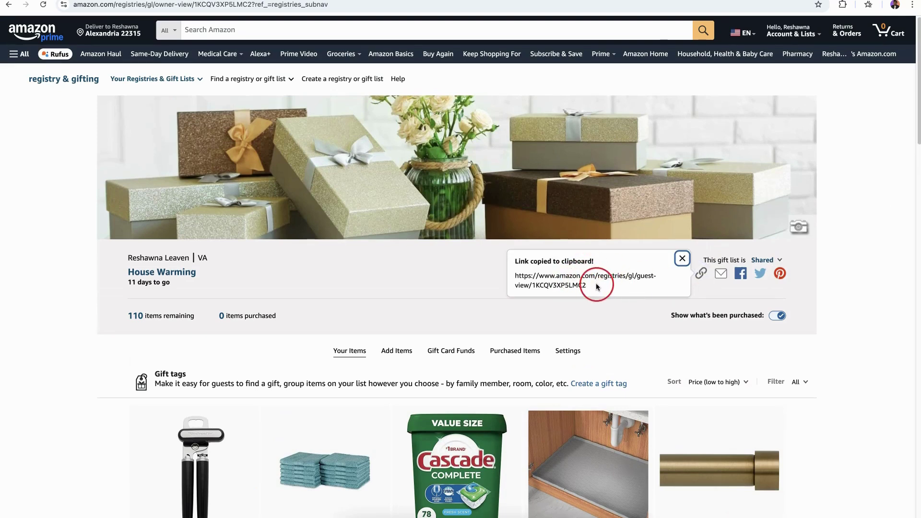
left_click(389, 326)
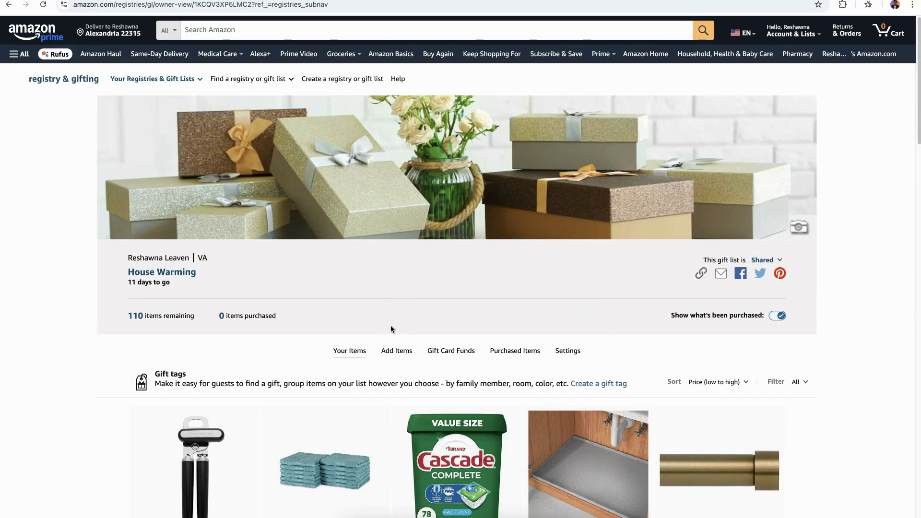